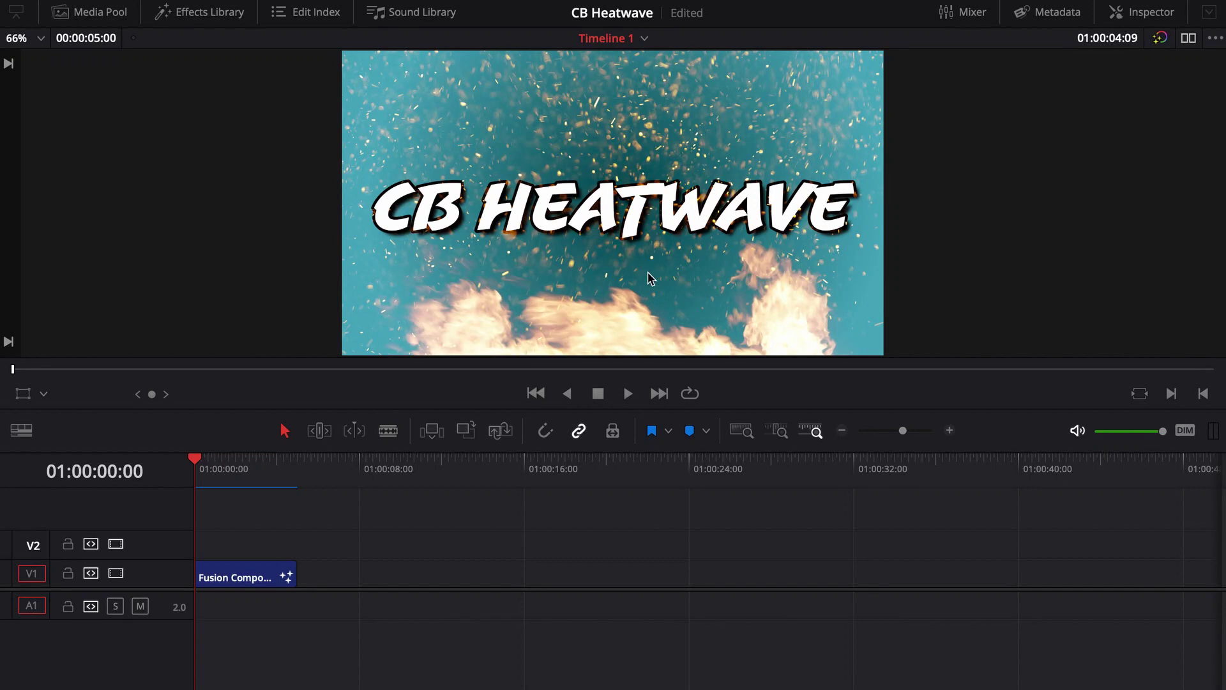
# Play the CB Heatwave title-over-fire preview briefly, then stop it.
pyautogui.press('space')
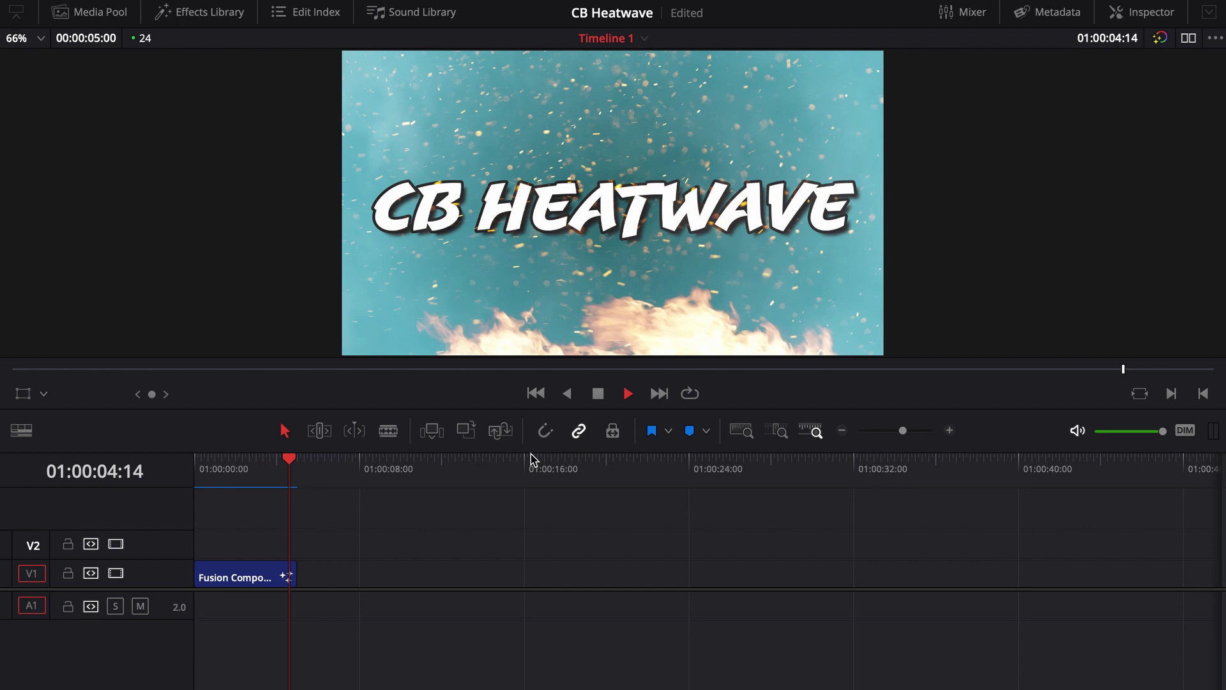
pyautogui.press('space')
# Open the clip's Fusion composition, pan along the merge chain and select the MediaOut1 node.
pyautogui.hotkey('shift', '5')
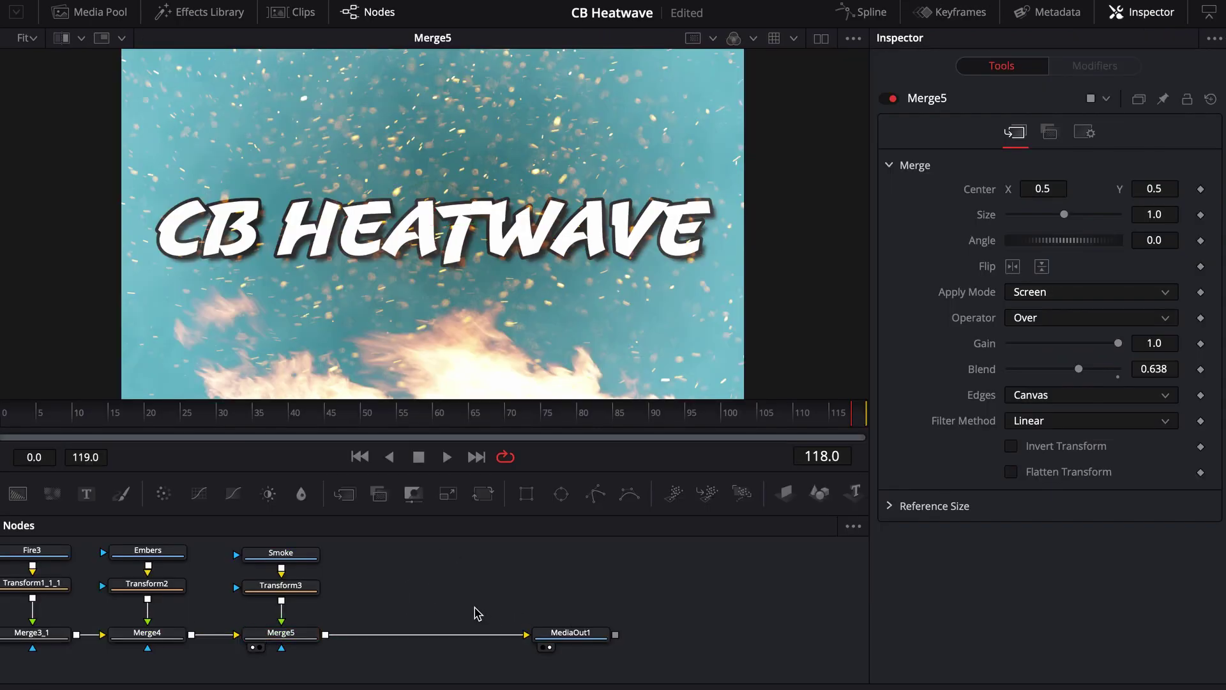
pyautogui.moveTo(409, 603); pyautogui.dragTo(665, 611)
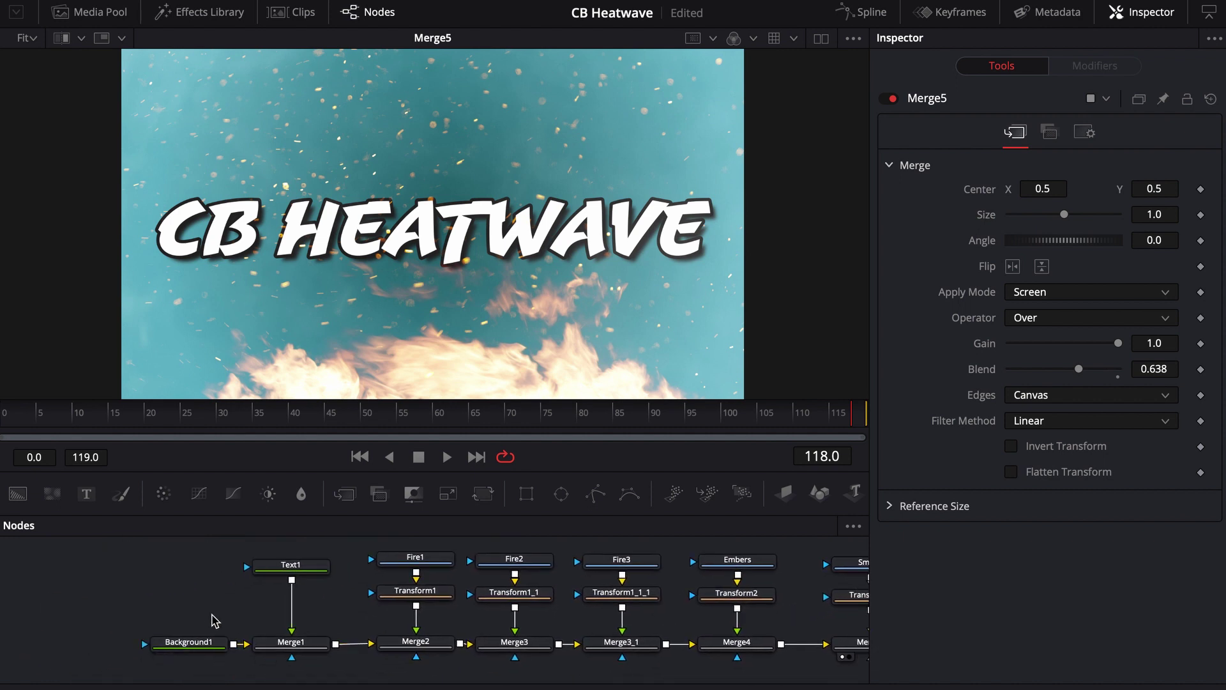
pyautogui.hscroll(3, 213, 624)
pyautogui.hscroll(4, 237, 619)
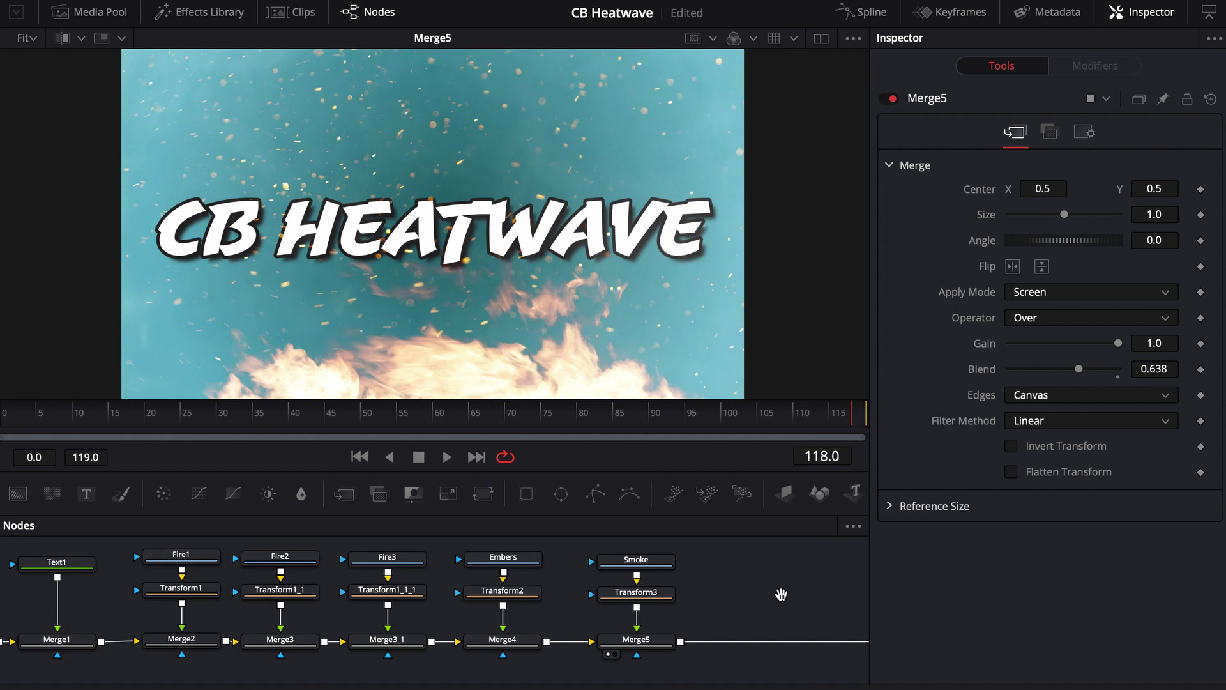
pyautogui.hscroll(9, 781, 594)
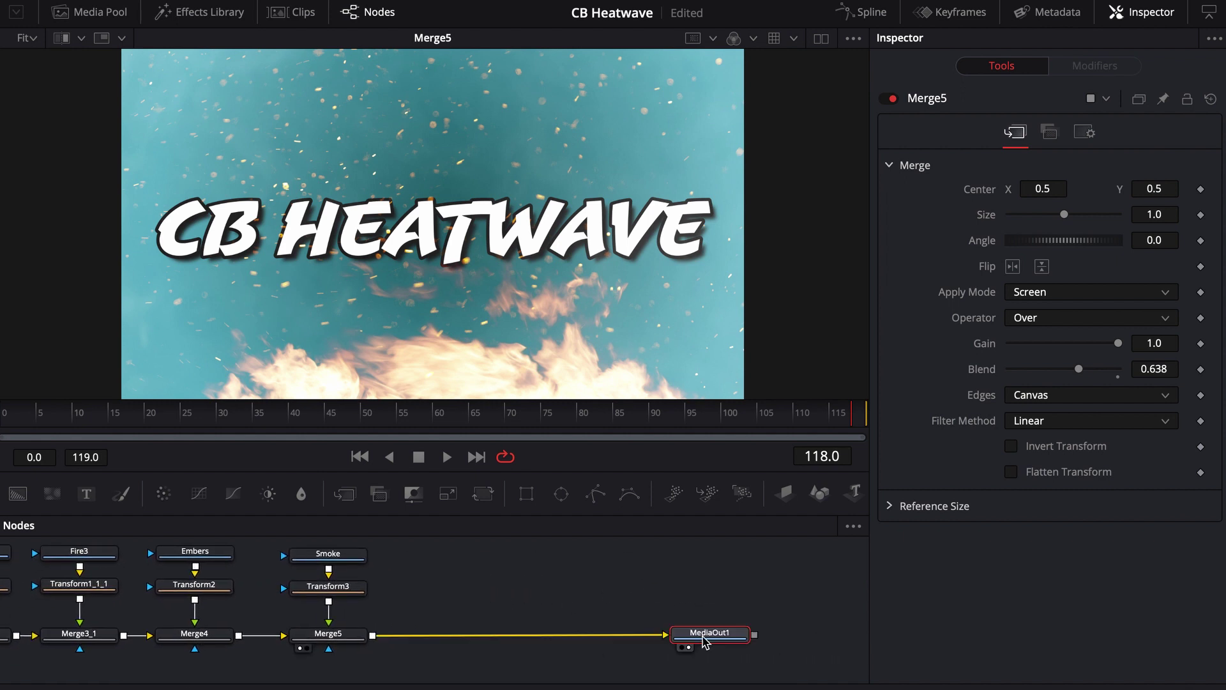
pyautogui.click(705, 638)
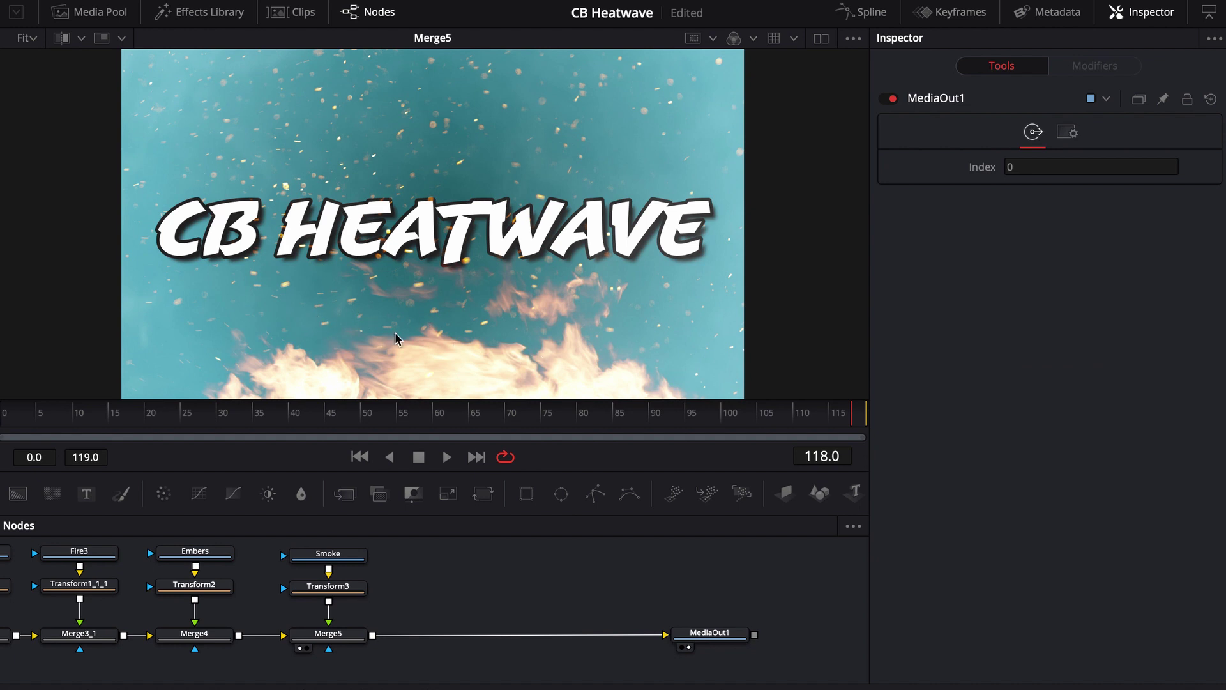
pyautogui.hscroll(-1, 523, 579)
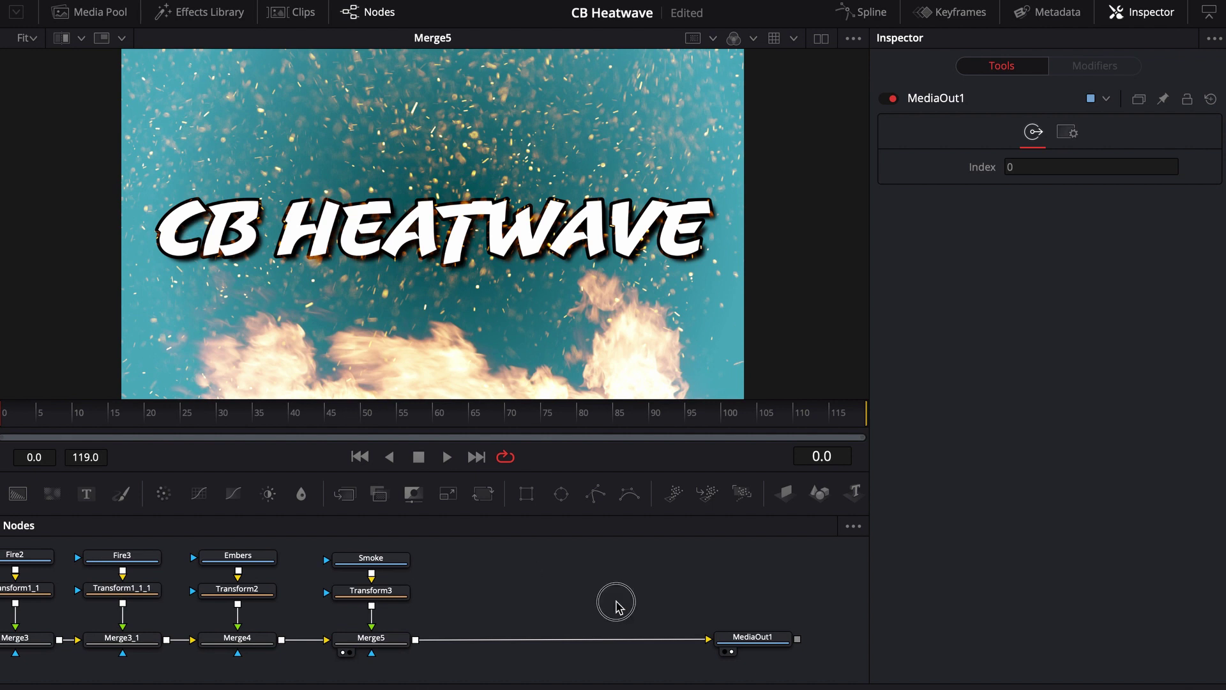
# Add a CBHeatWave node by searching 'cbh' in Select Tool.
pyautogui.hotkey('shift', 'space')
pyautogui.write('cbh')
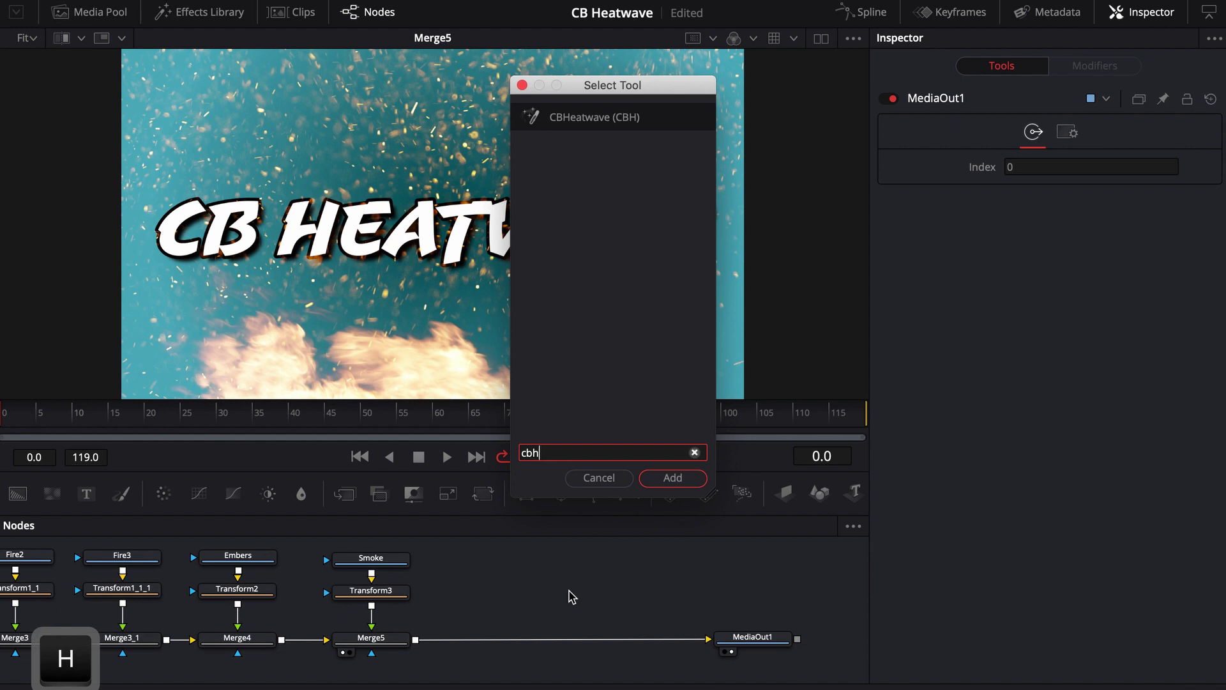
pyautogui.press('Return')
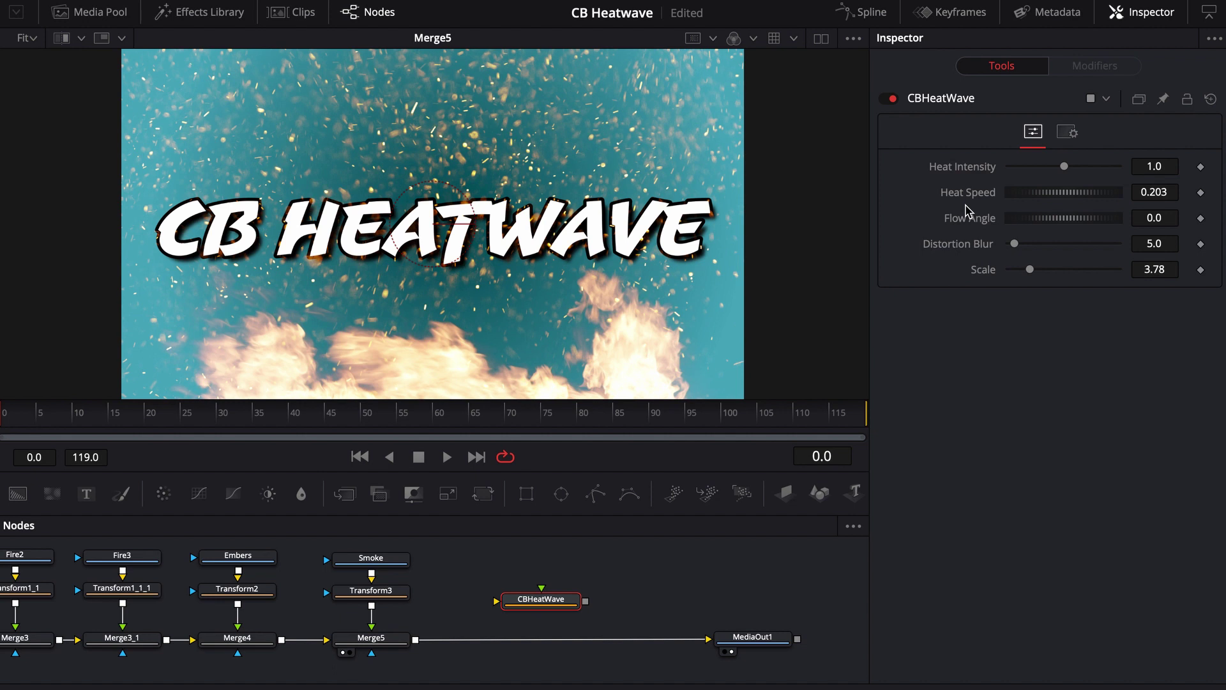
# Wire Merge5 into CBHeatWave and CBHeatWave into MediaOut1, then nudge the node into place.
pyautogui.moveTo(703, 640); pyautogui.dragTo(745, 635)
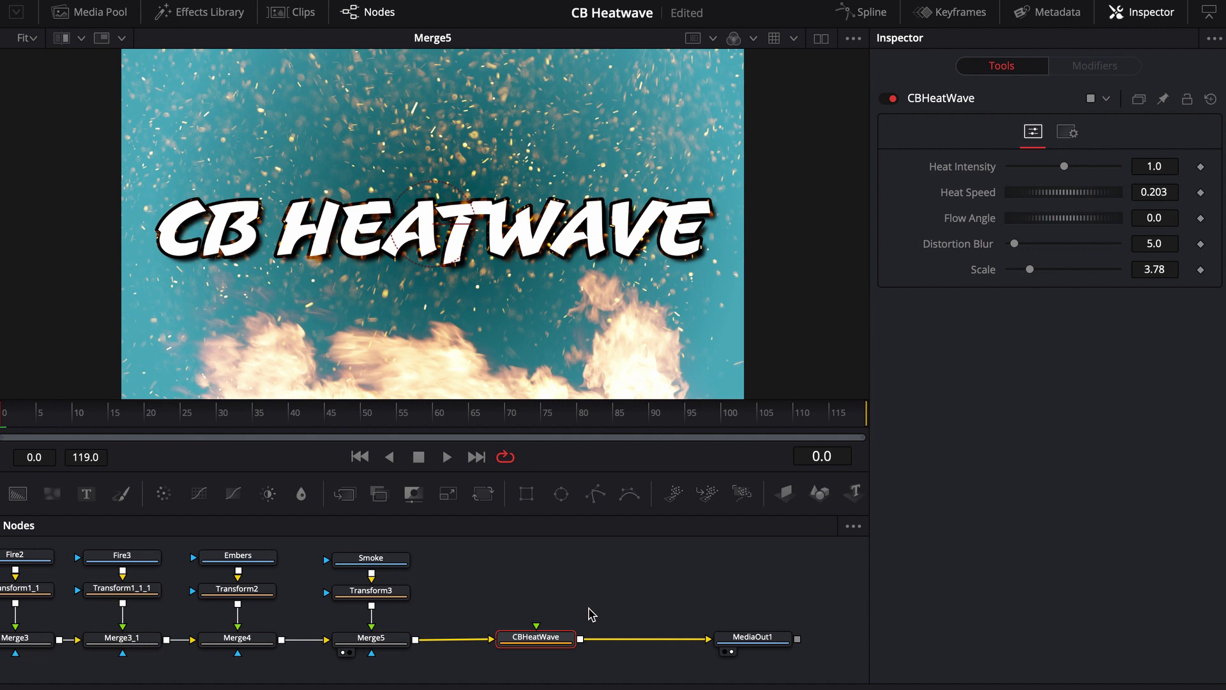
pyautogui.click(613, 596)
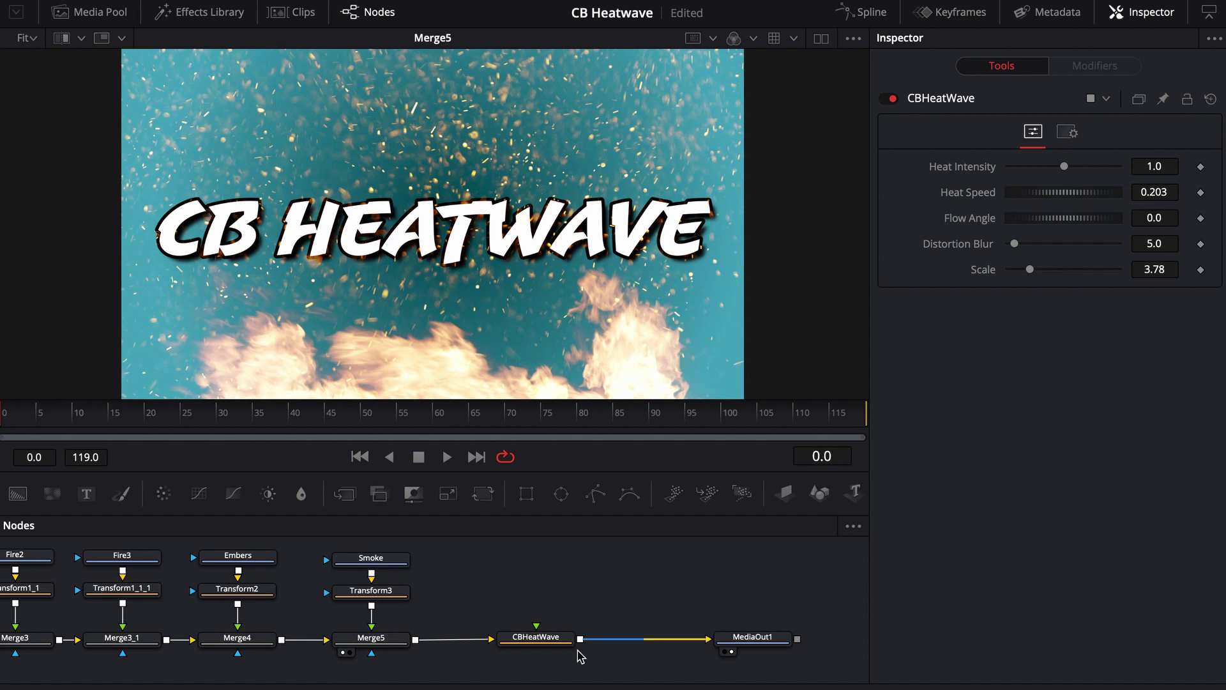
pyautogui.moveTo(552, 644)
pyautogui.moveTo(556, 642); pyautogui.dragTo(541, 638)
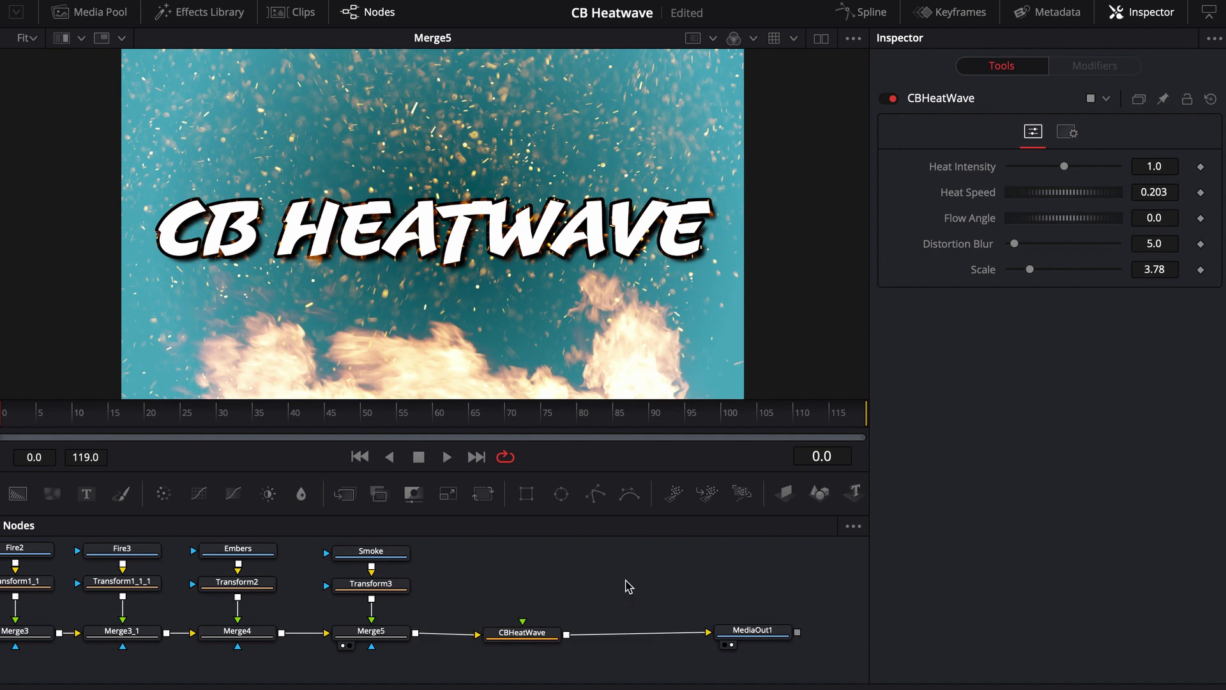
# Add an Ellipse1 mask and shape it to width 0.972, height 0.447 around the title.
pyautogui.click(563, 499)
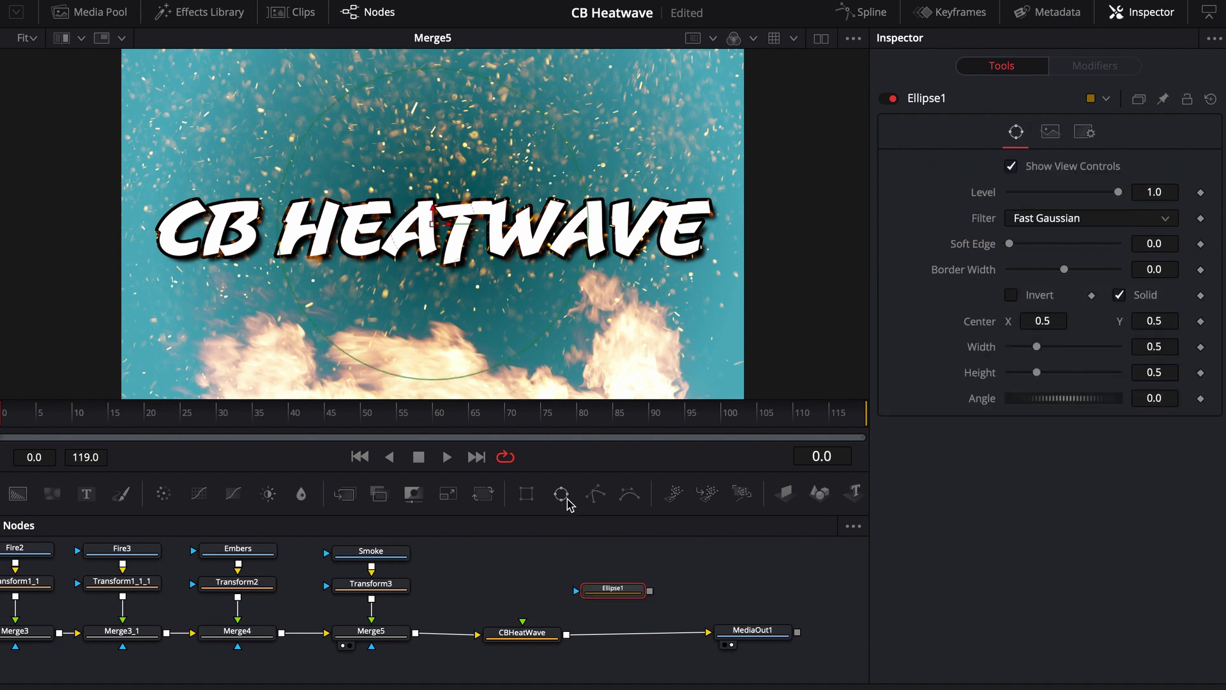
pyautogui.moveTo(615, 586); pyautogui.dragTo(530, 570)
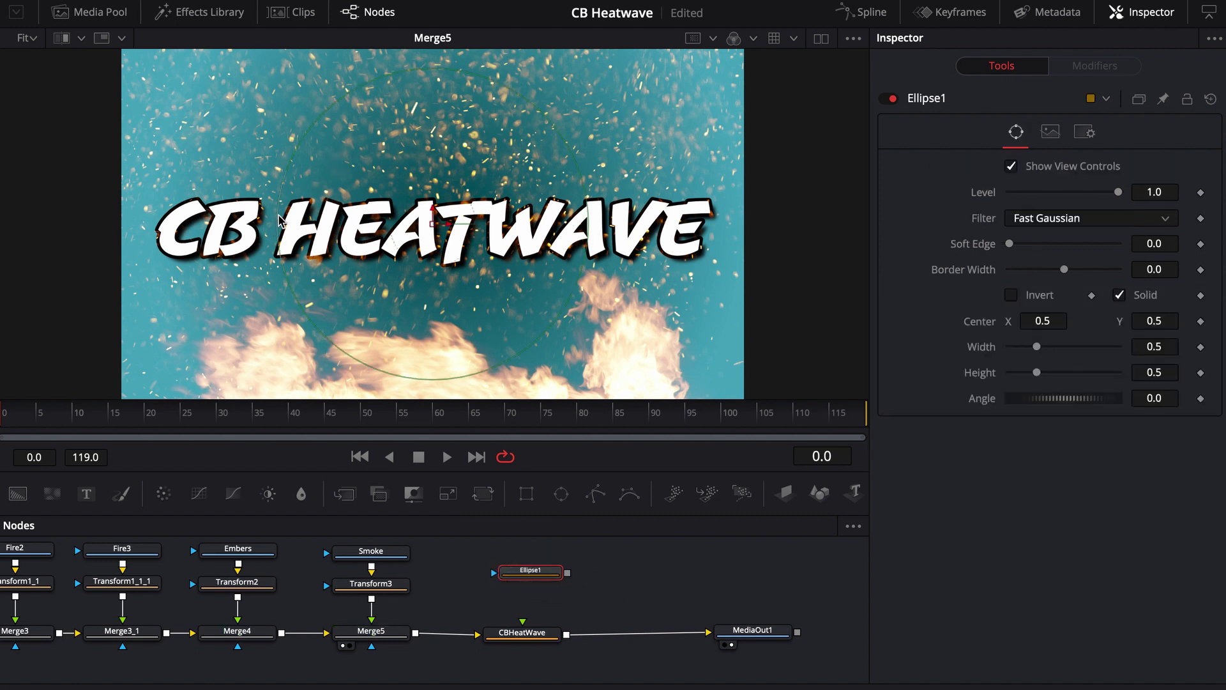
pyautogui.moveTo(279, 220); pyautogui.dragTo(130, 210)
pyautogui.moveTo(404, 379); pyautogui.dragTo(422, 365)
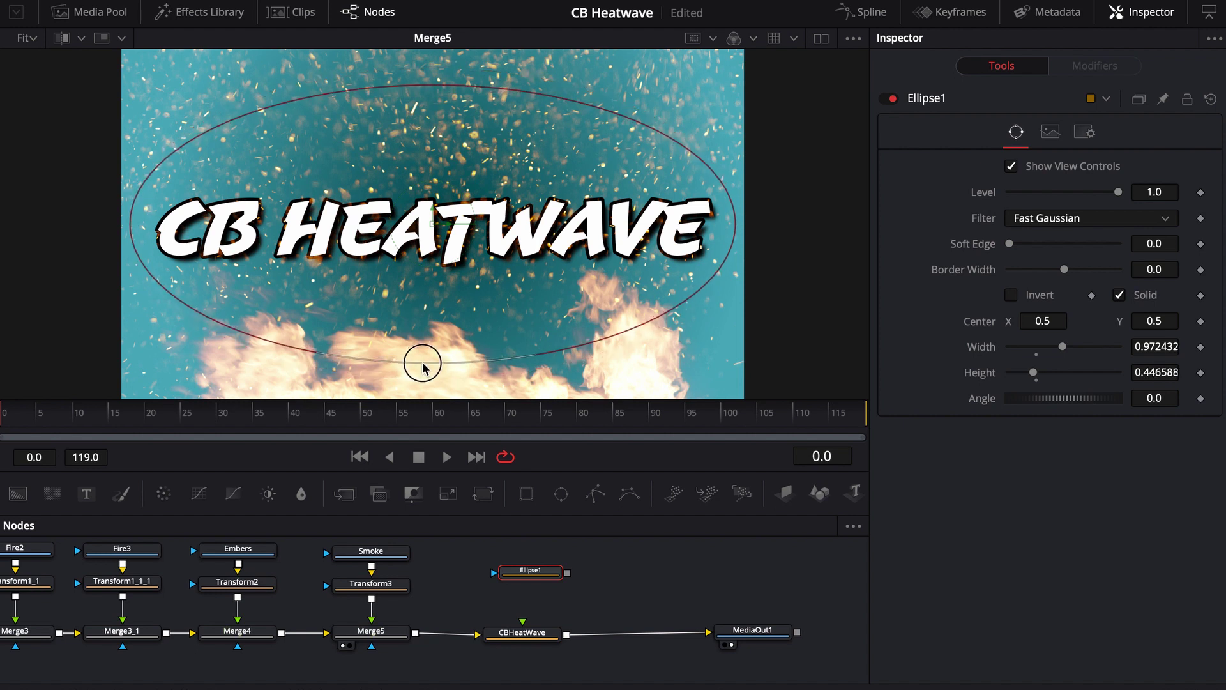
pyautogui.moveTo(433, 214); pyautogui.dragTo(433, 207)
# View Ellipse1 on its own and set its Soft Edge to 0.0882.
pyautogui.press('1')
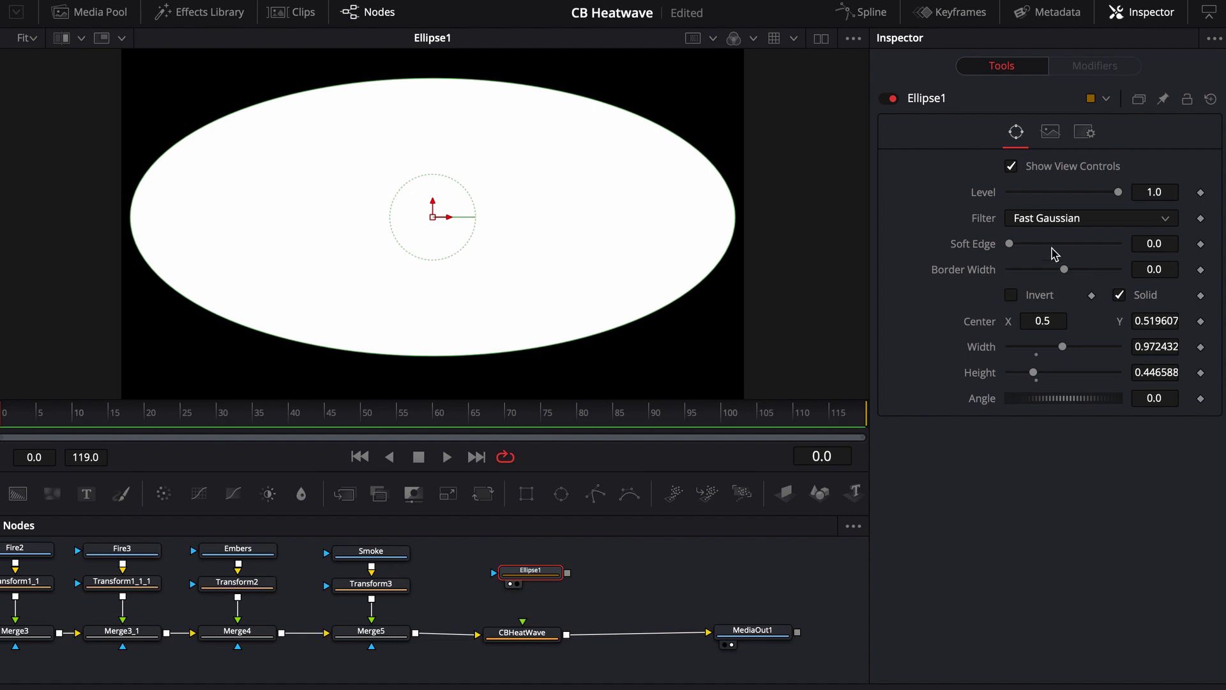
pyautogui.moveTo(1010, 243); pyautogui.dragTo(1161, 243)
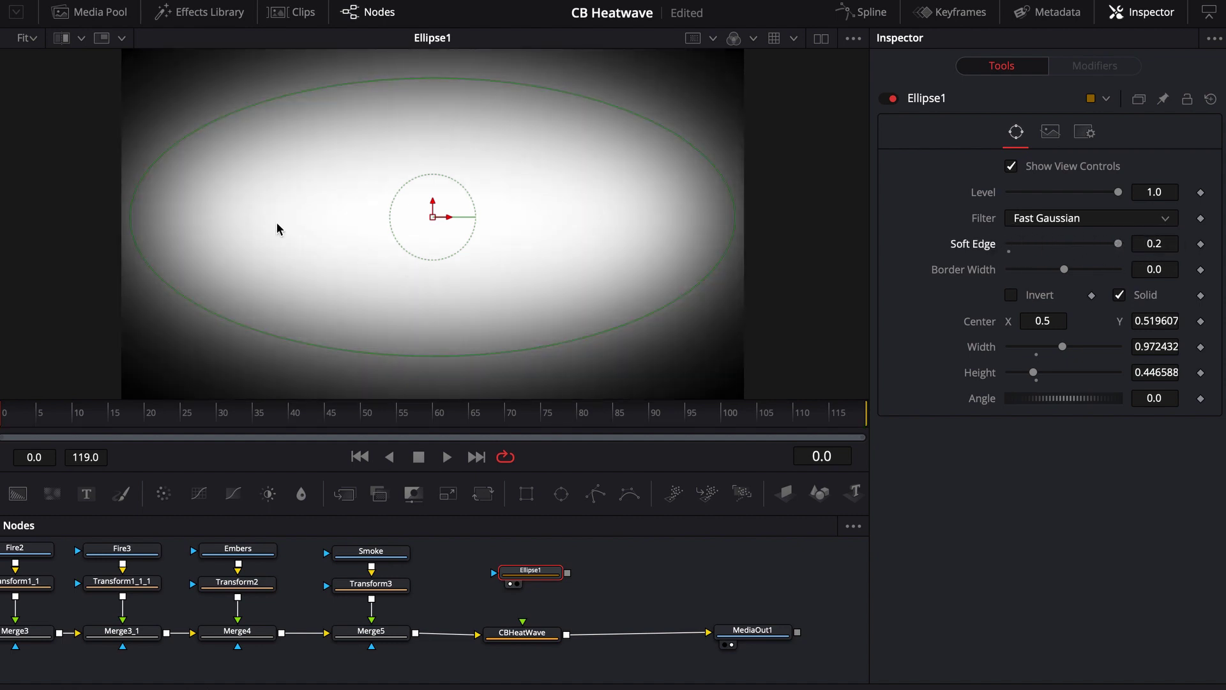
pyautogui.click(1166, 246)
pyautogui.press('BackSpace')
pyautogui.write('5')
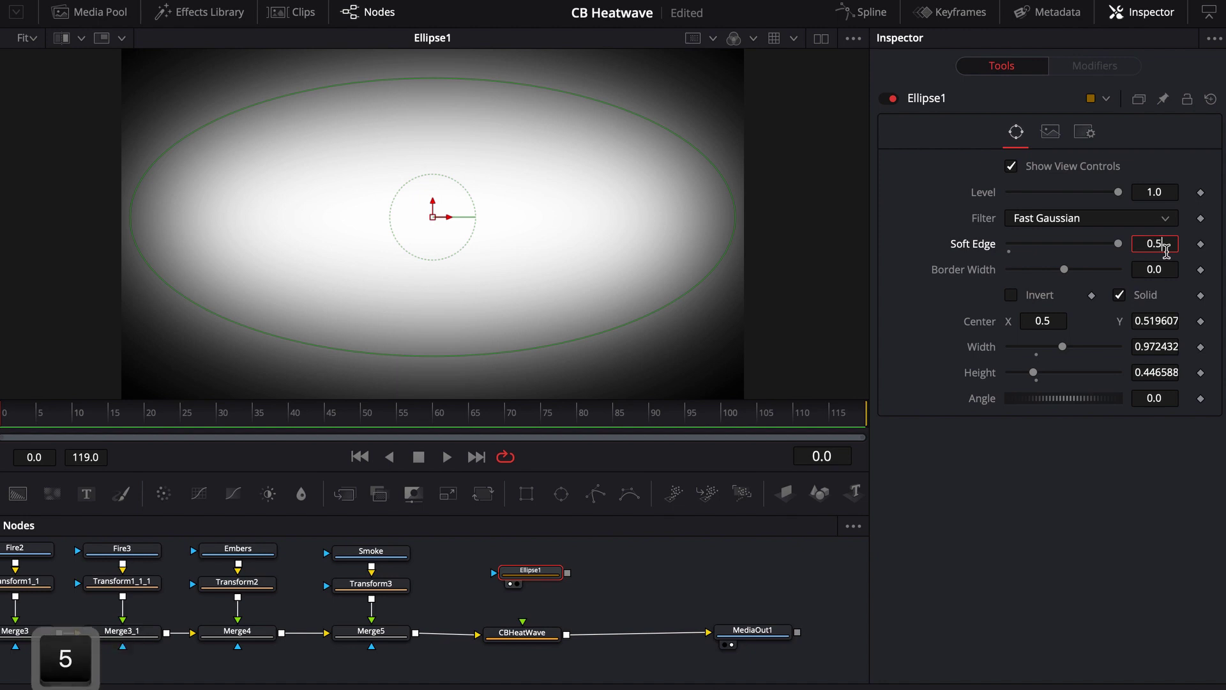
pyautogui.press('Return')
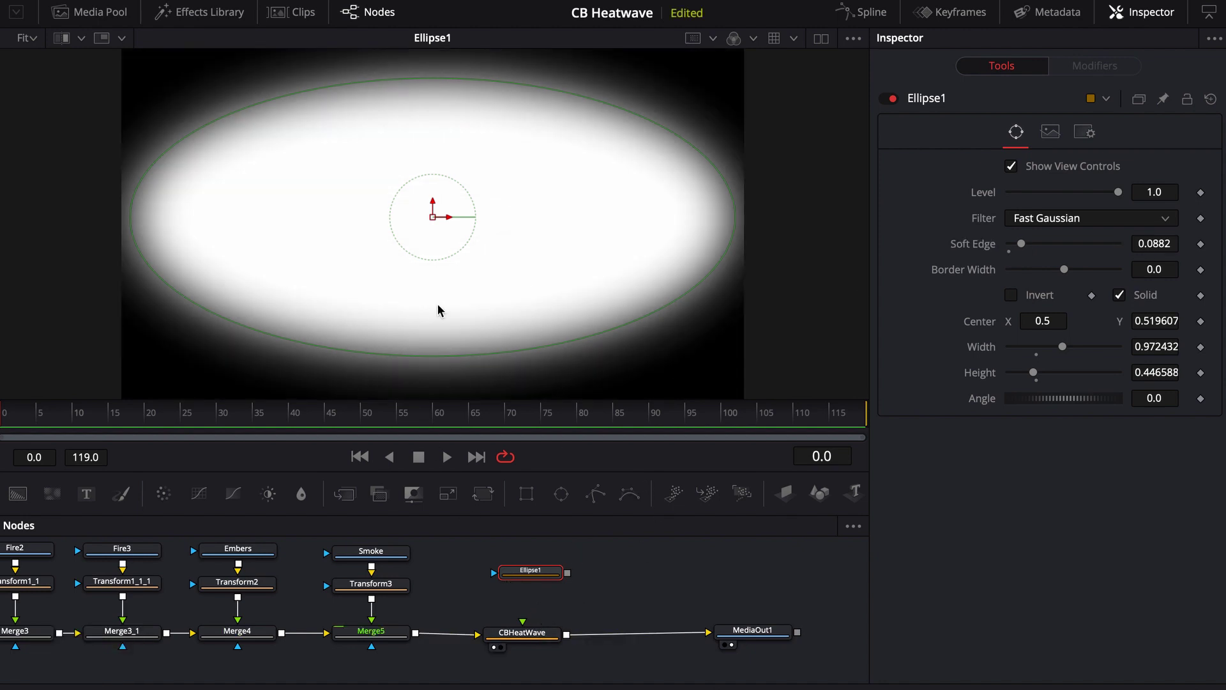
# Connect Ellipse1 to CBHeatWave's mask input, then go to the Edit page.
pyautogui.press('1')
pyautogui.moveTo(564, 579); pyautogui.dragTo(563, 567)
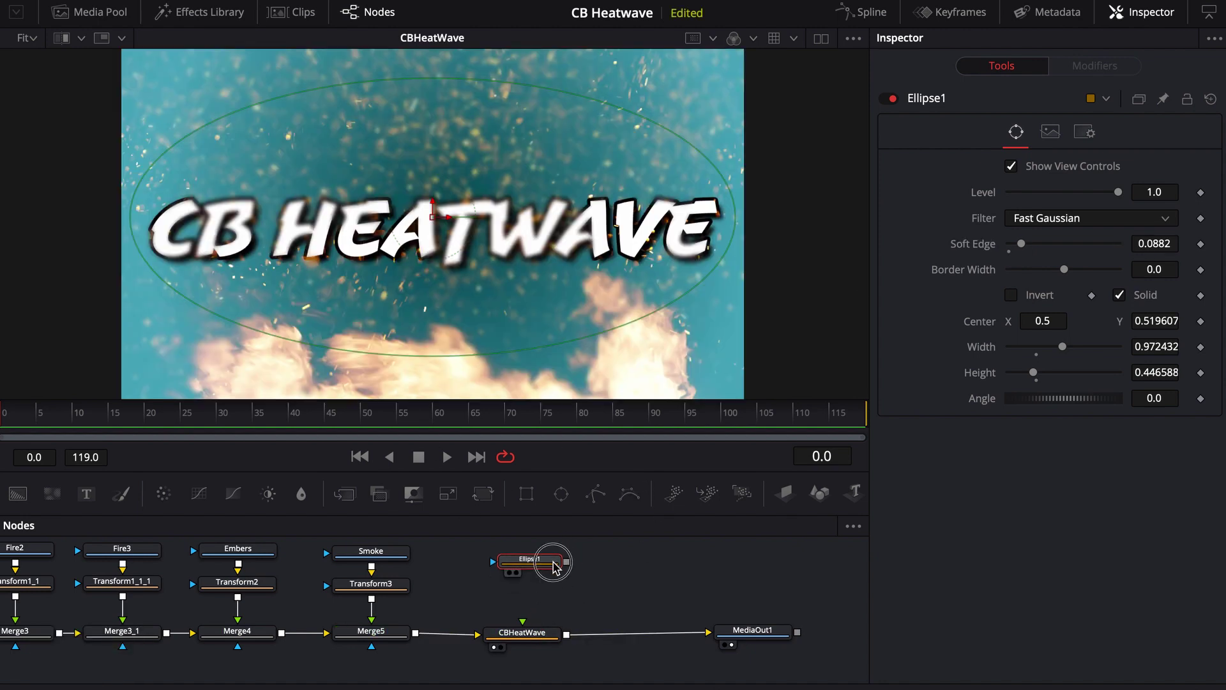
pyautogui.click(592, 562)
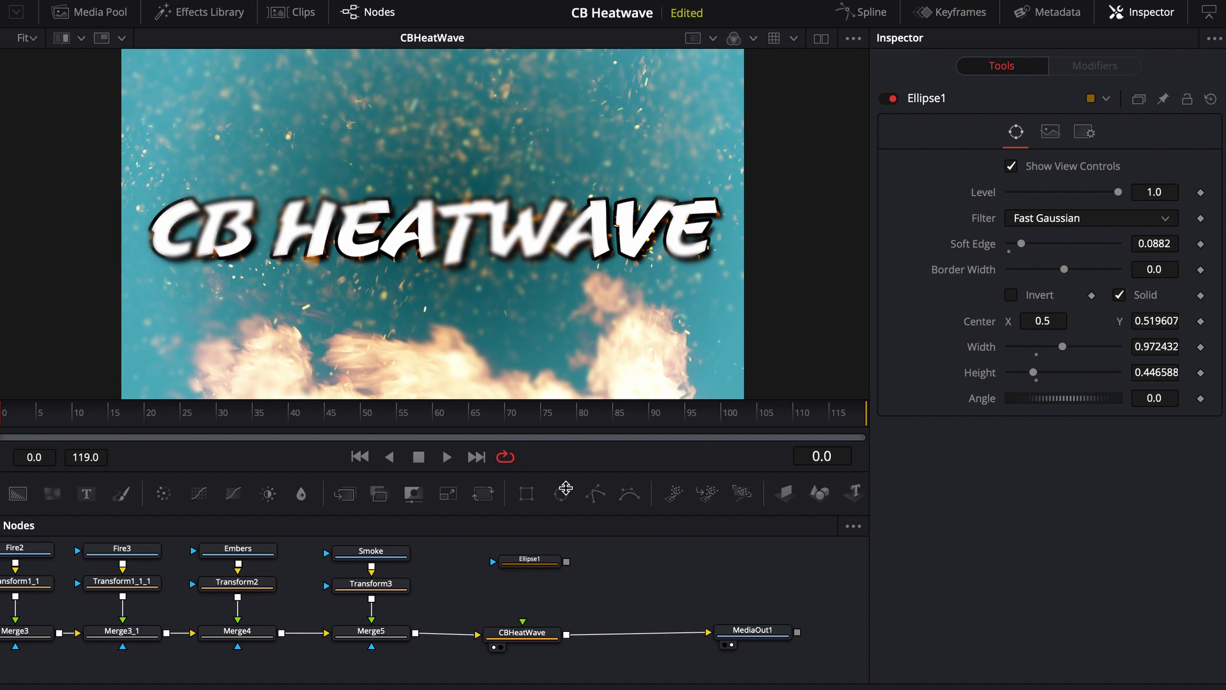
pyautogui.moveTo(567, 562); pyautogui.dragTo(516, 641)
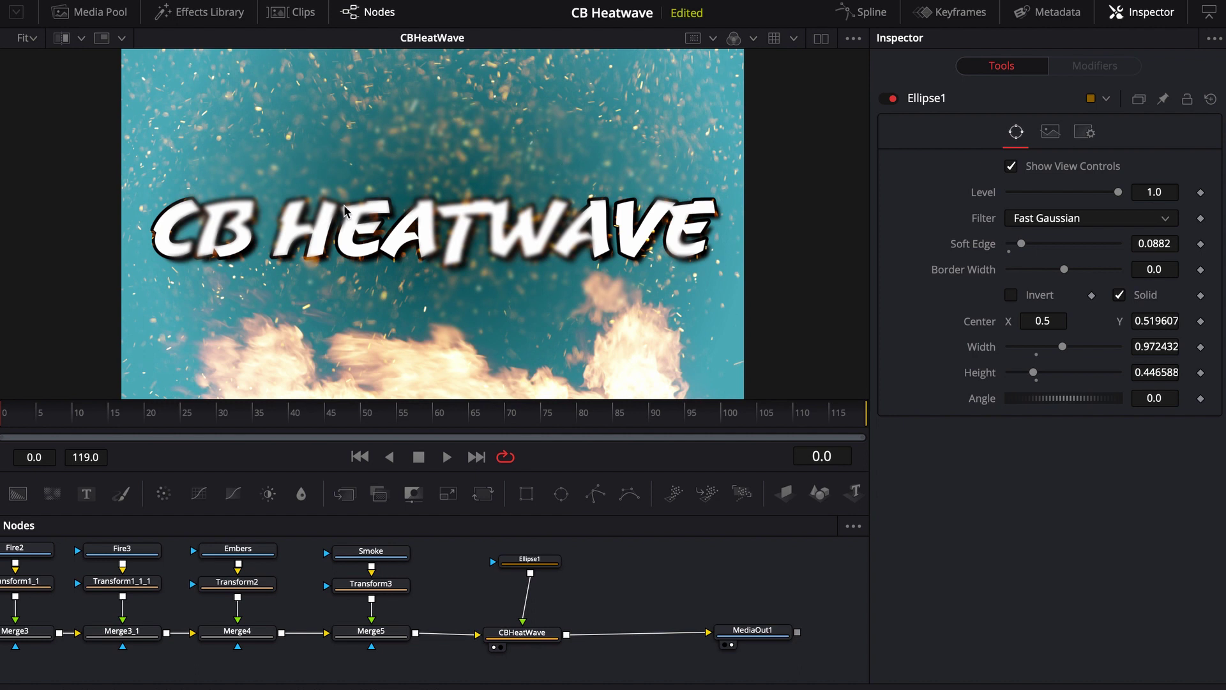
pyautogui.click(539, 636)
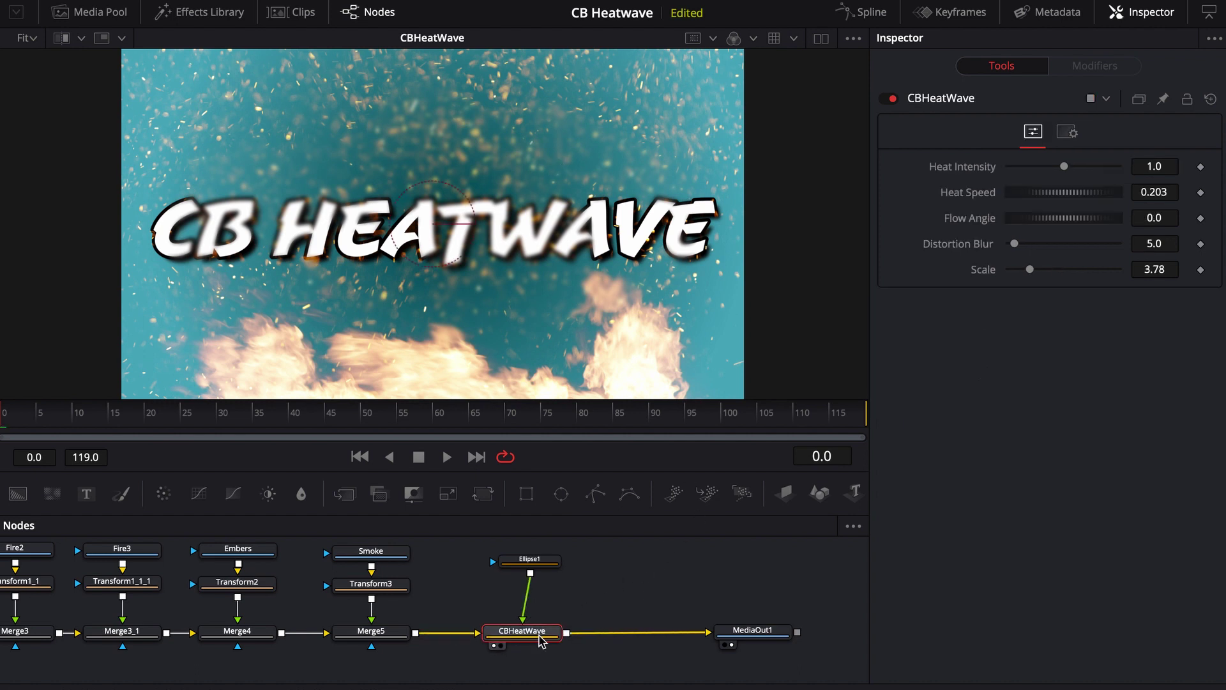
pyautogui.hotkey('shift', '4')
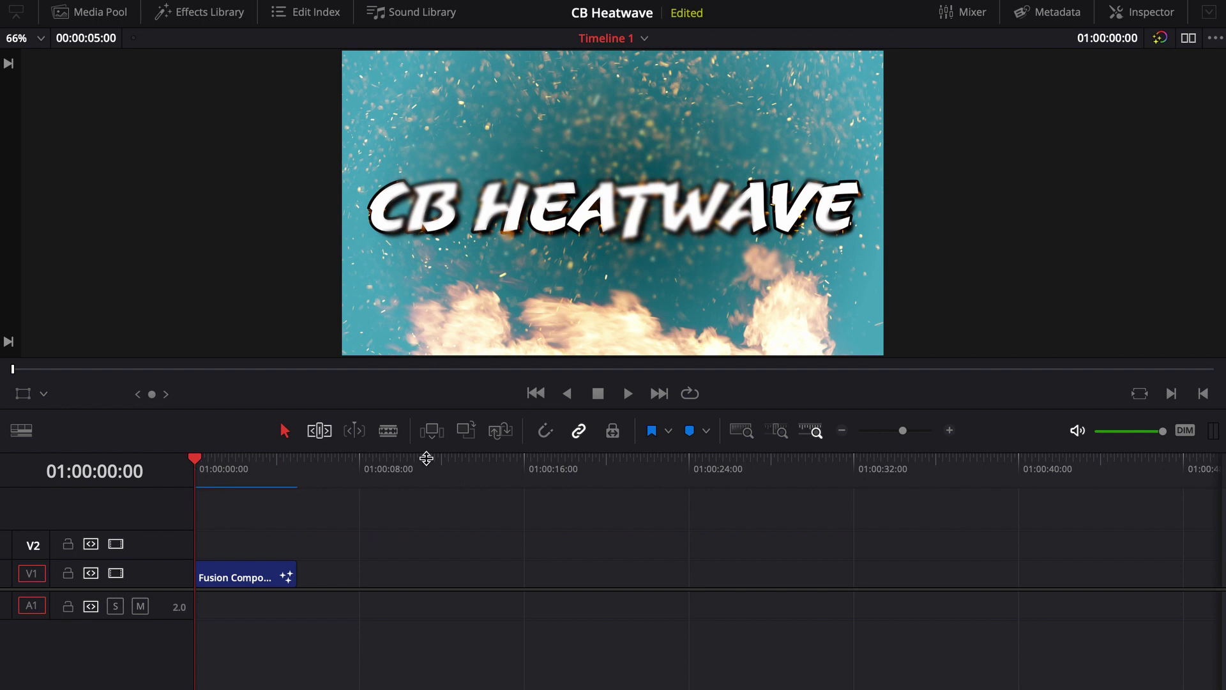
# Preview the masked heat-wave title from the start with loop playback turned on.
pyautogui.moveTo(193, 460); pyautogui.dragTo(186, 465)
pyautogui.press('space')
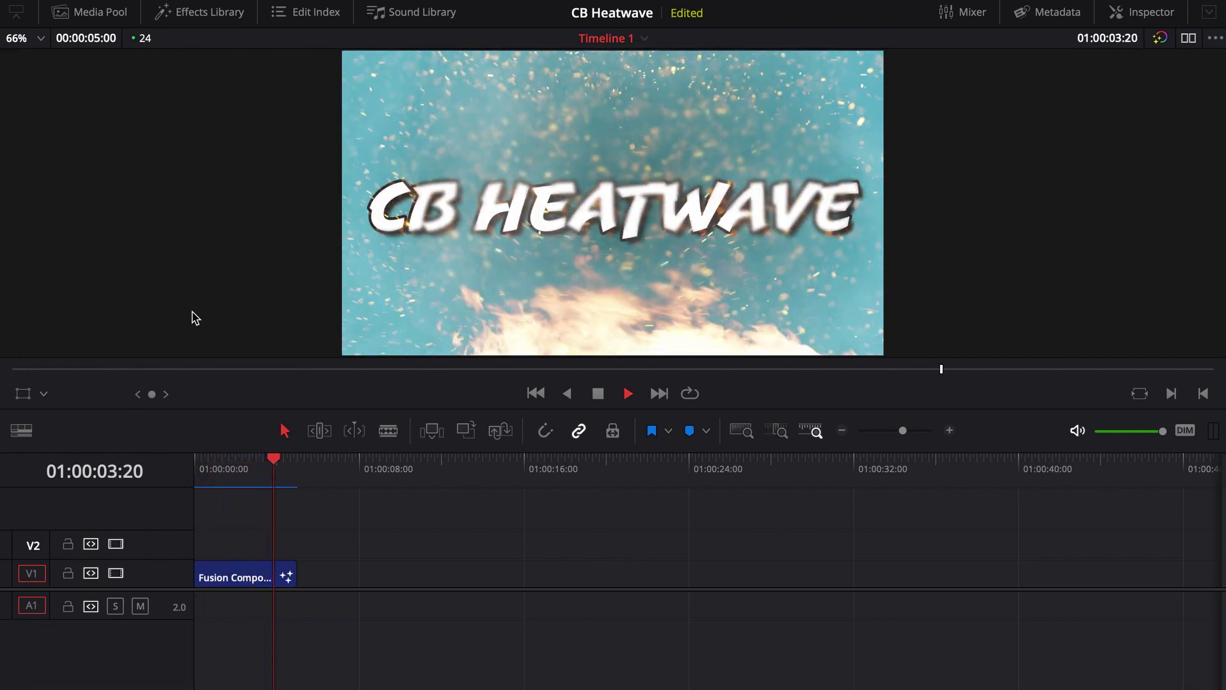
pyautogui.click(690, 392)
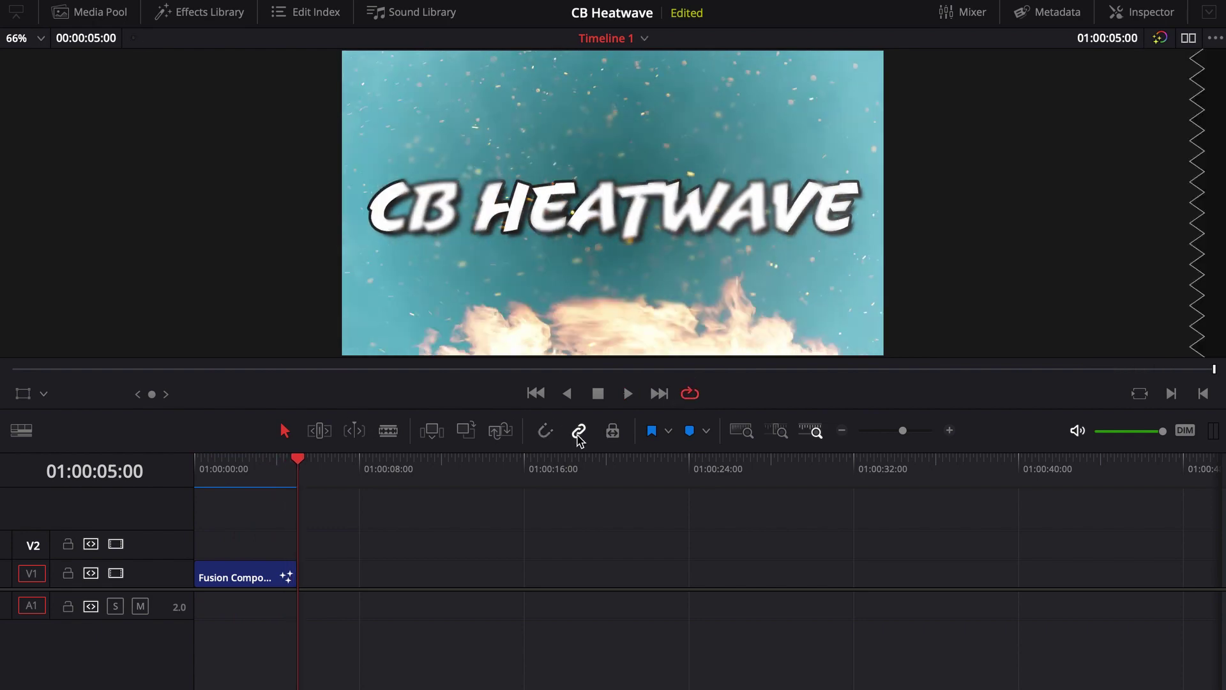
pyautogui.press('Home')
pyautogui.press('space')
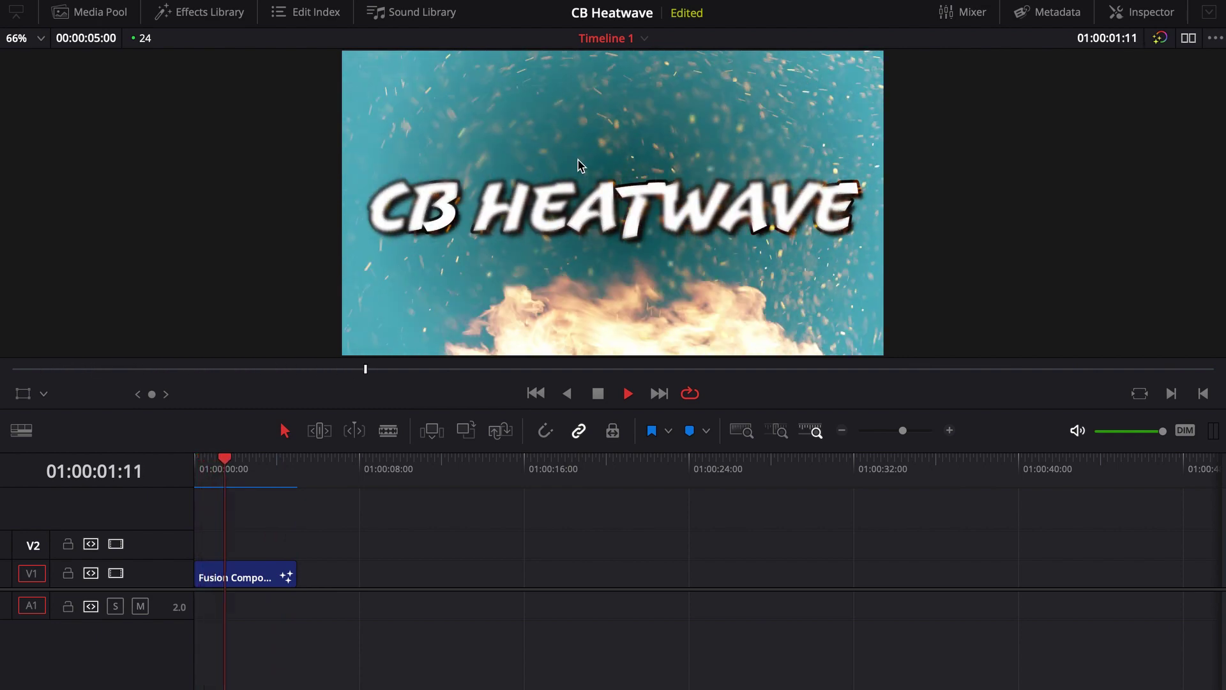
# Back in Fusion, set CBHeatWave to Heat Intensity 5.0, Flow Angle -182.6, Distortion Blur 0.0.
pyautogui.press('space')
pyautogui.hotkey('shift', '5')
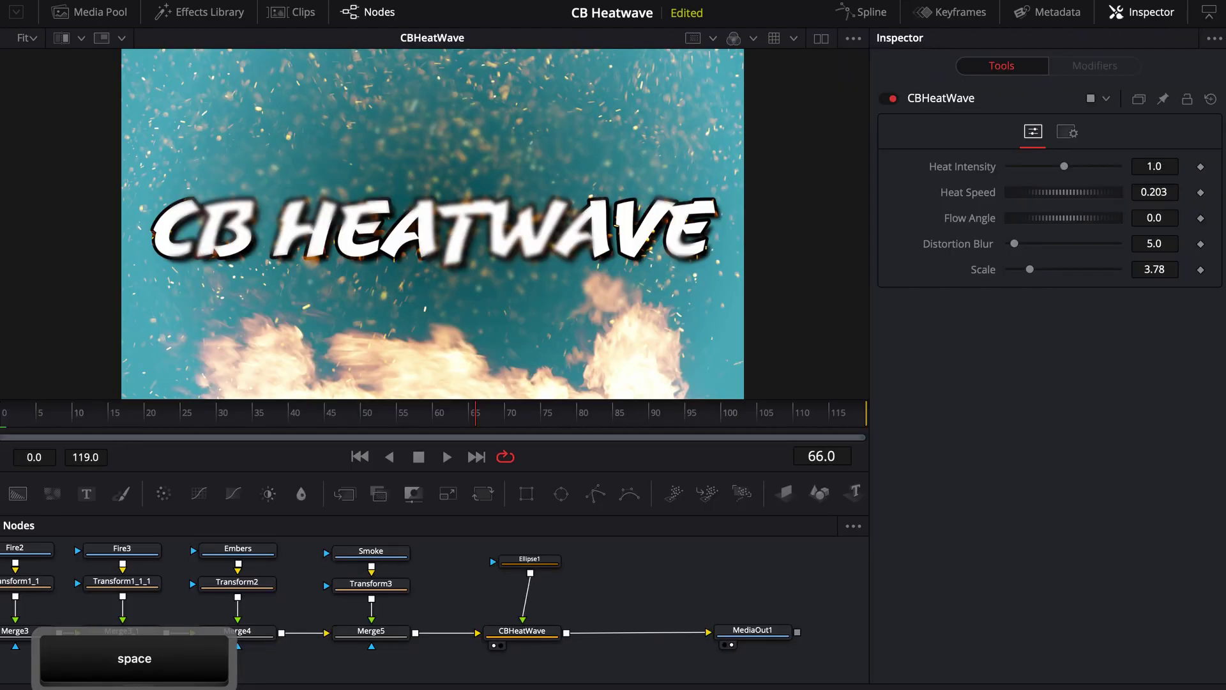
pyautogui.moveTo(607, 601); pyautogui.dragTo(586, 603)
pyautogui.click(511, 641)
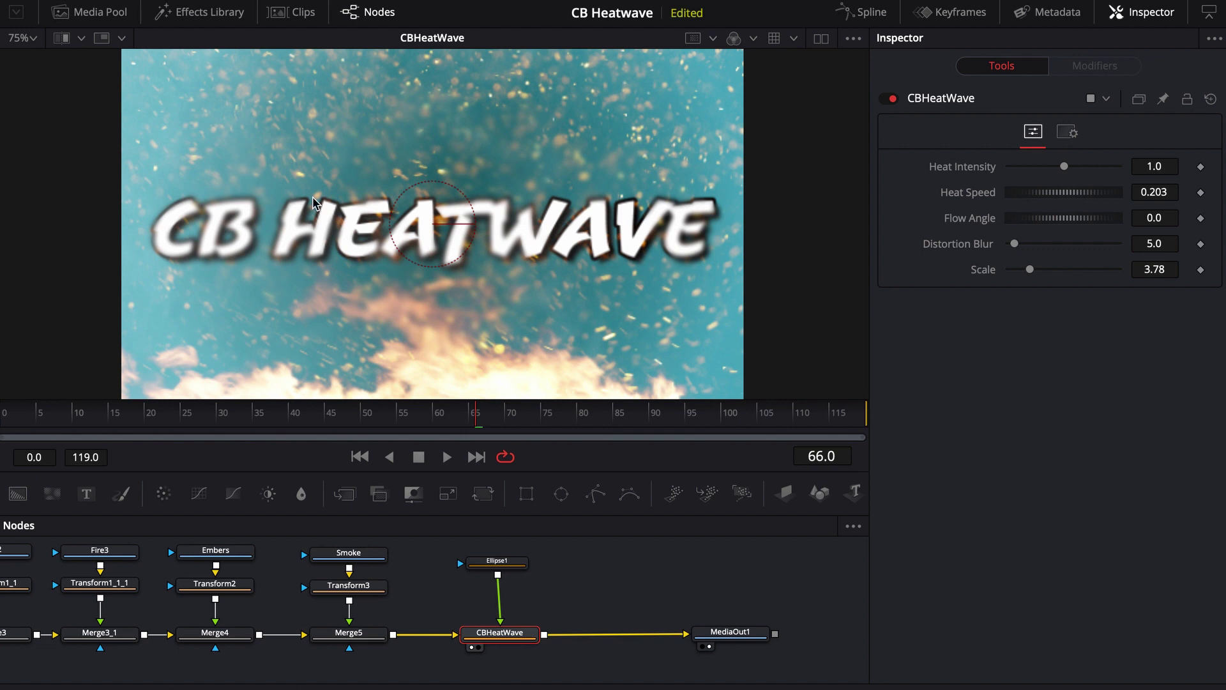
pyautogui.moveTo(1064, 166); pyautogui.dragTo(1118, 166)
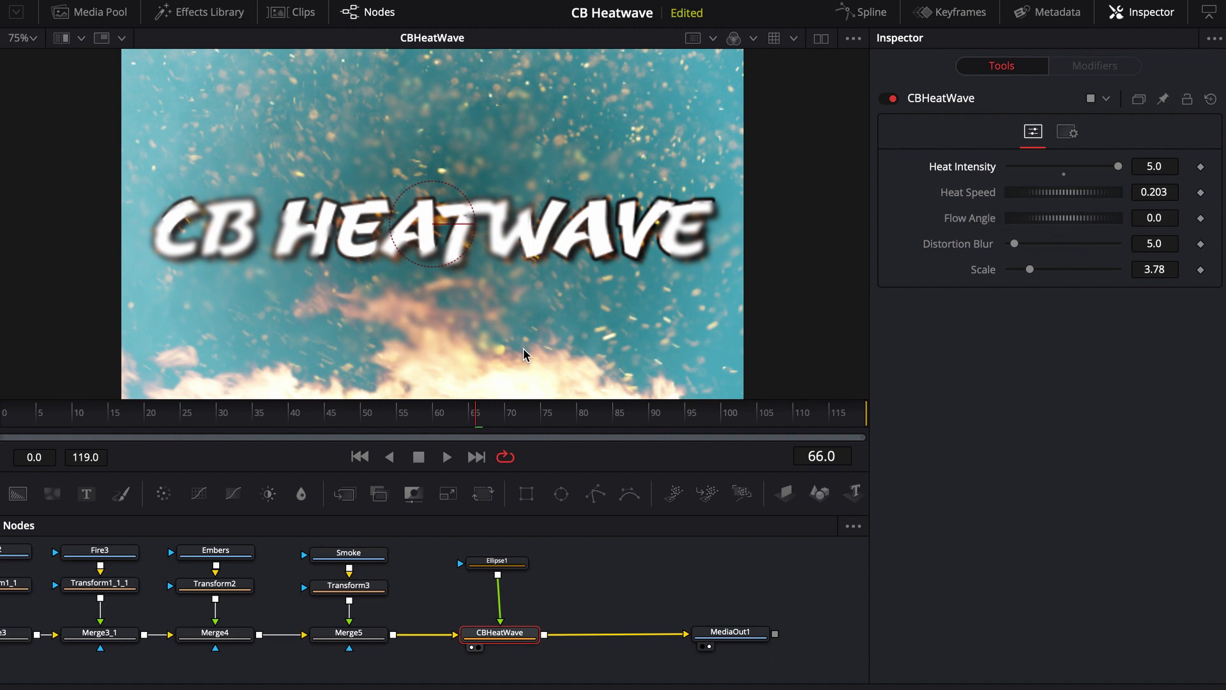
pyautogui.moveTo(1060, 217); pyautogui.dragTo(1016, 248)
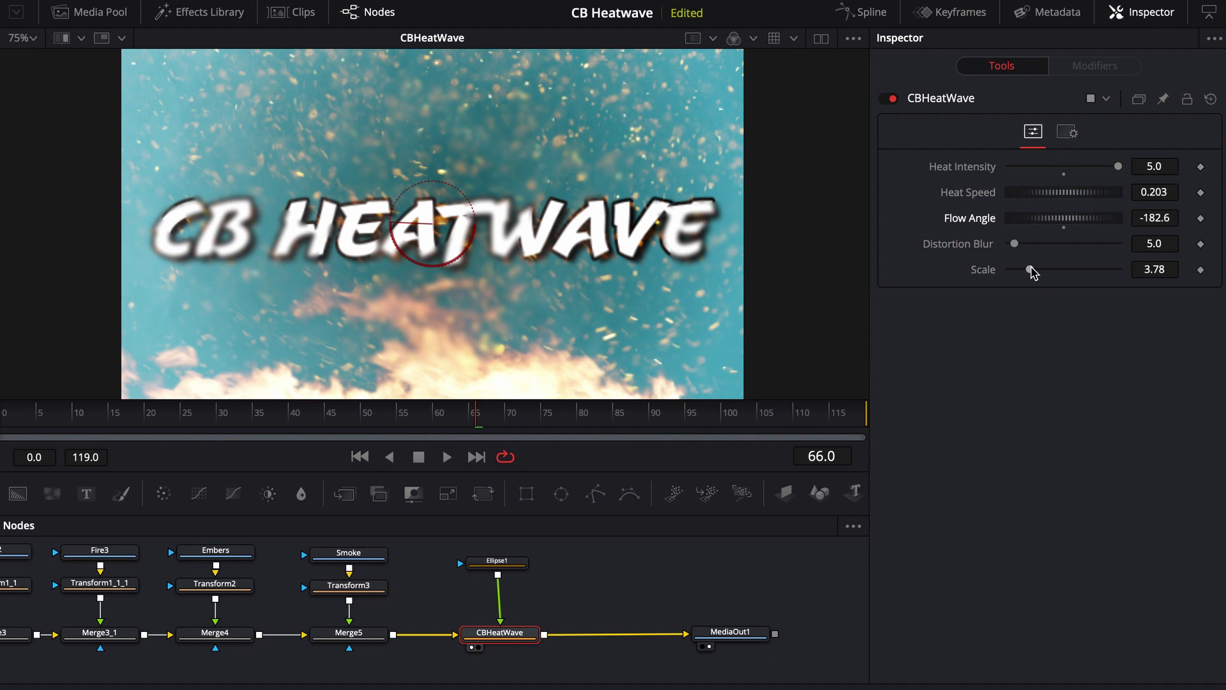
pyautogui.moveTo(1014, 244); pyautogui.dragTo(1009, 245)
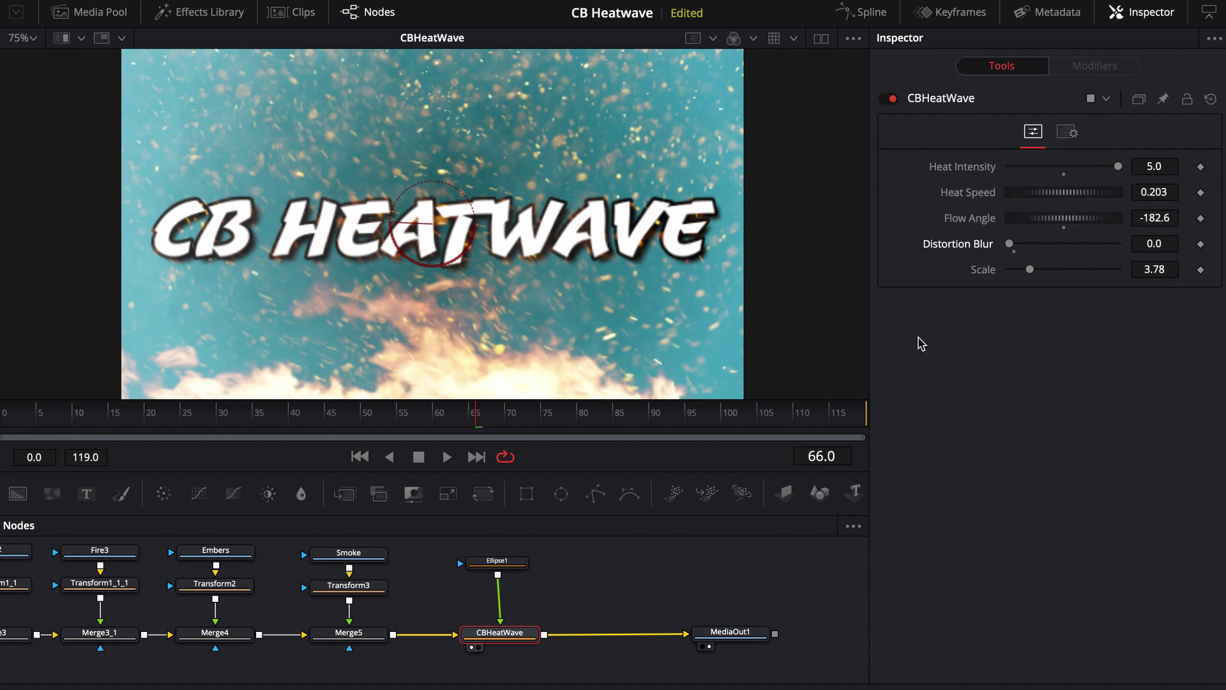
# Reset Distortion Blur to 5.0 and raise CBHeatWave's Scale to 16.69, then return to Edit.
pyautogui.click(1014, 252)
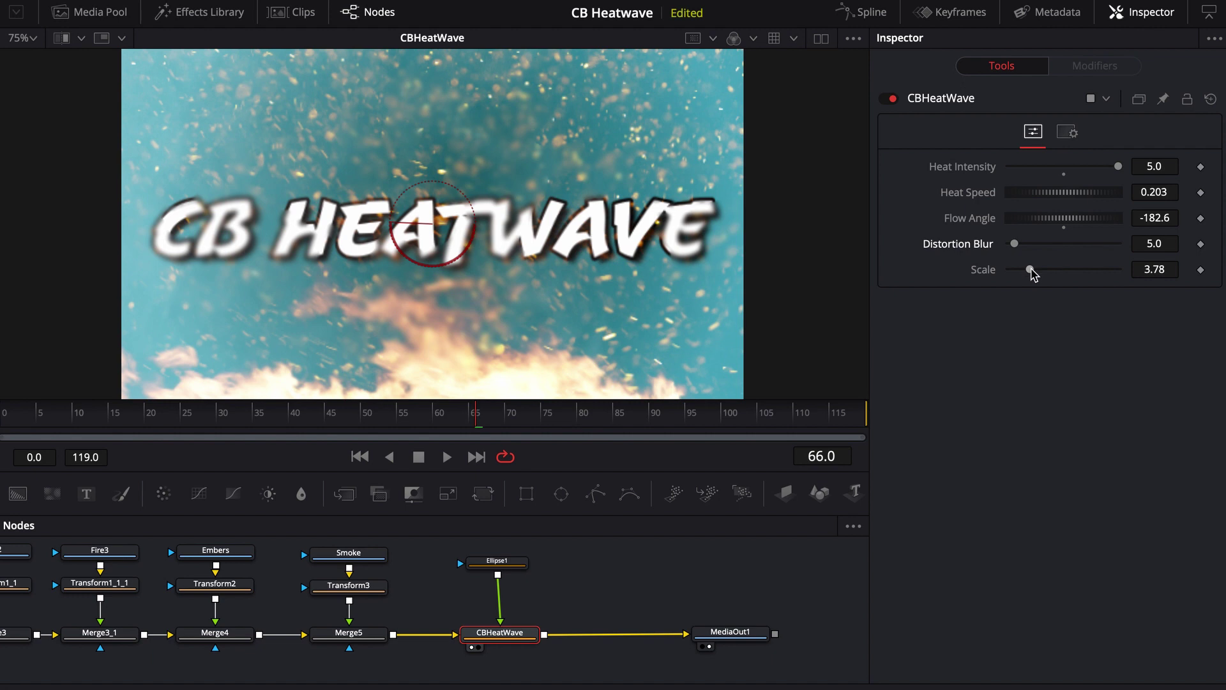
pyautogui.moveTo(1030, 269)
pyautogui.mouseDown()
pyautogui.moveTo(1006, 271)
pyautogui.moveTo(1033, 282)
pyautogui.mouseUp()
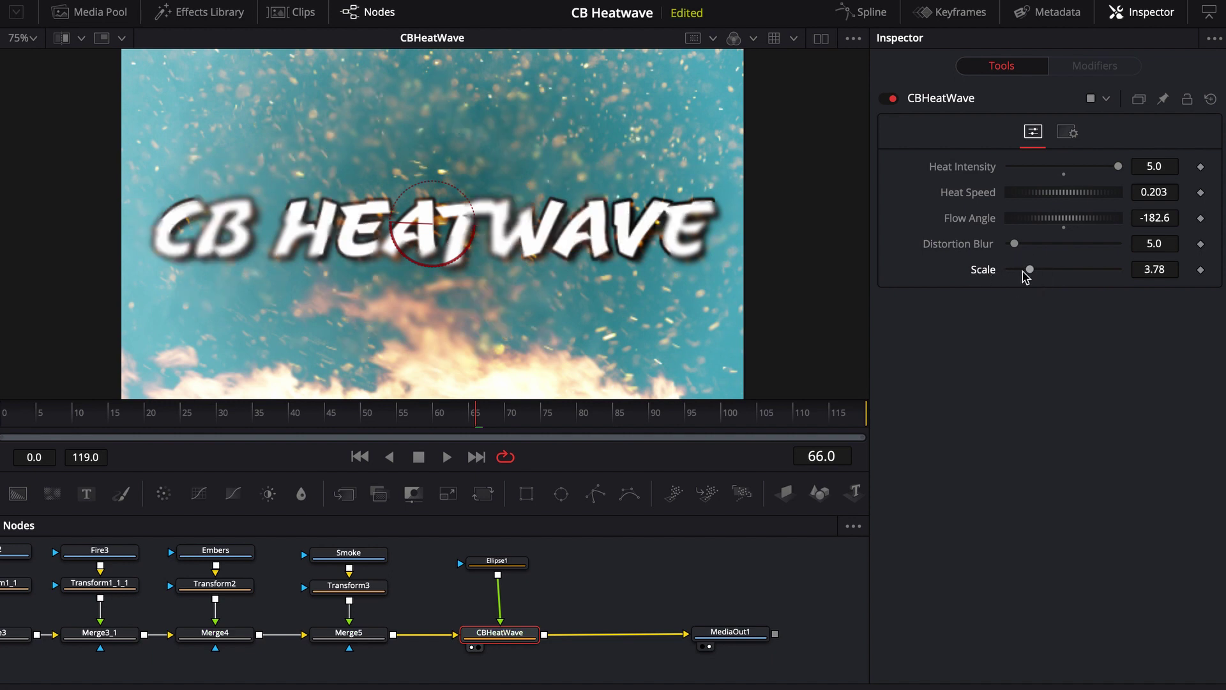
pyautogui.click(1029, 269)
pyautogui.moveTo(1031, 272); pyautogui.dragTo(1094, 270)
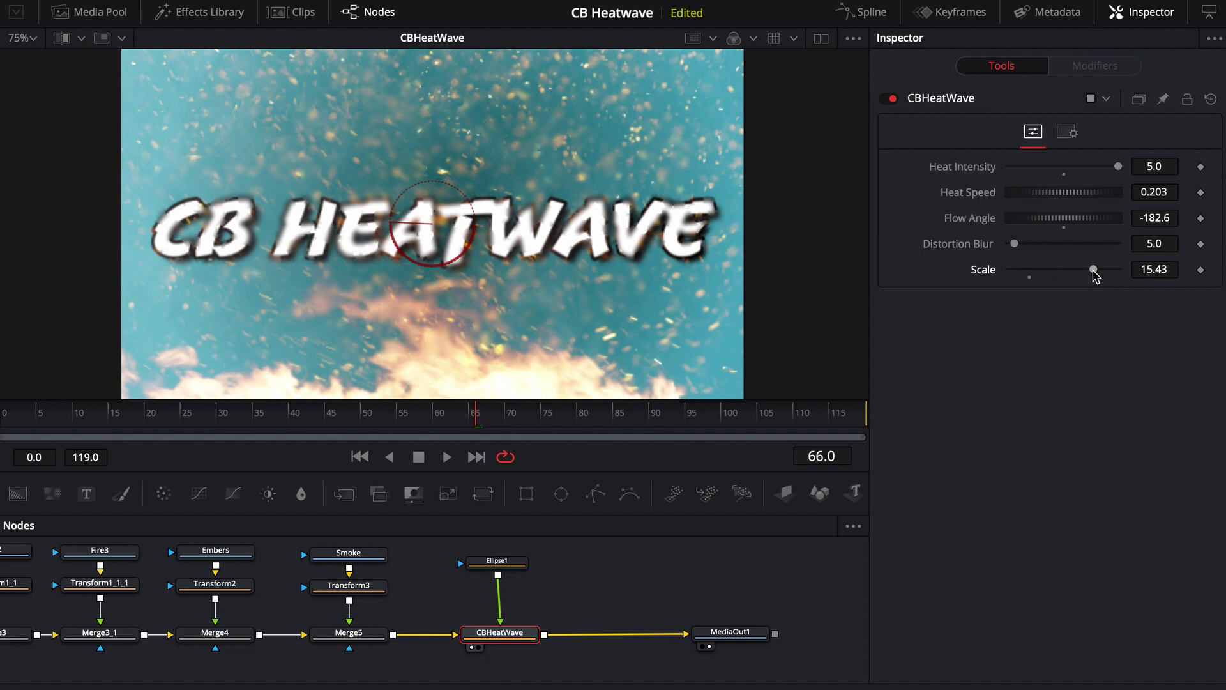
pyautogui.moveTo(1094, 271); pyautogui.dragTo(1098, 271)
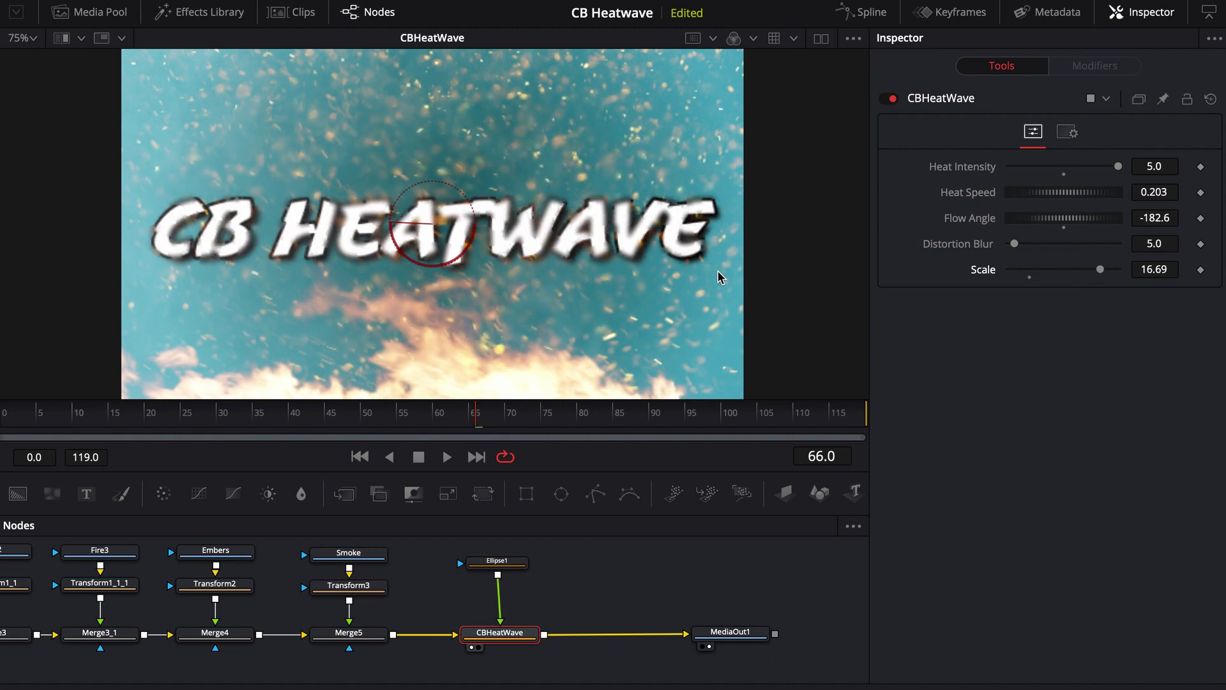
pyautogui.click(642, 671)
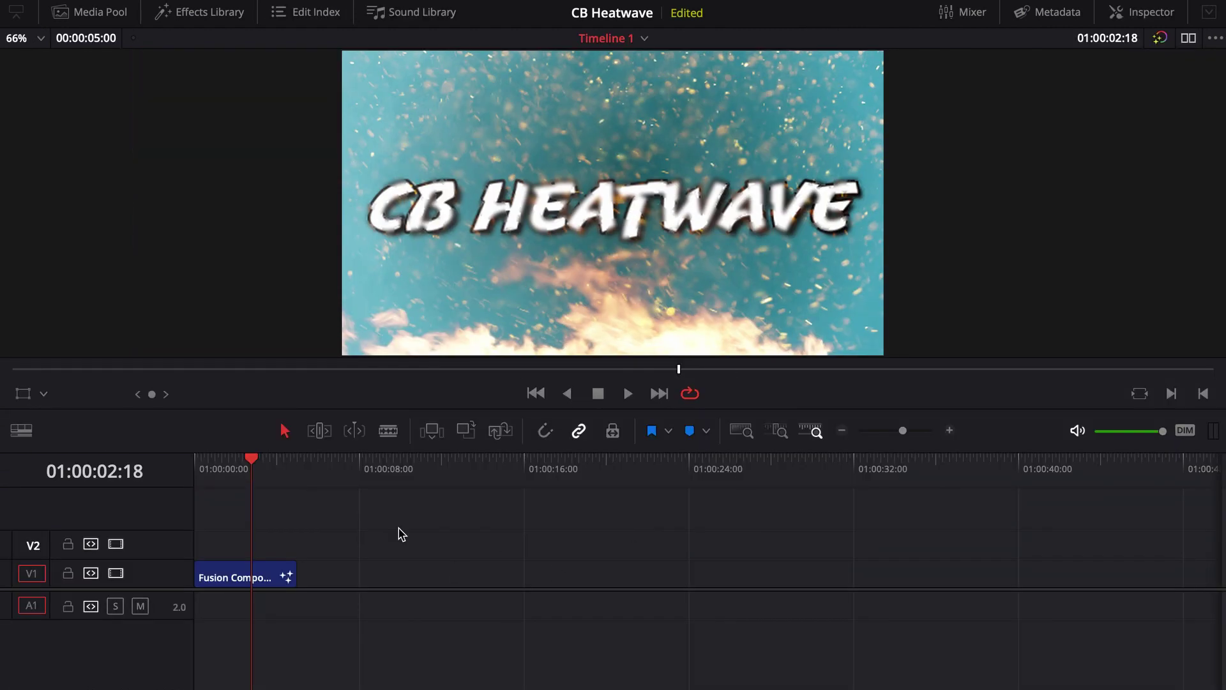
# Replay the retuned heat-wave title from near the start, stopping at 01:00:01:21.
pyautogui.moveTo(253, 461); pyautogui.dragTo(181, 466)
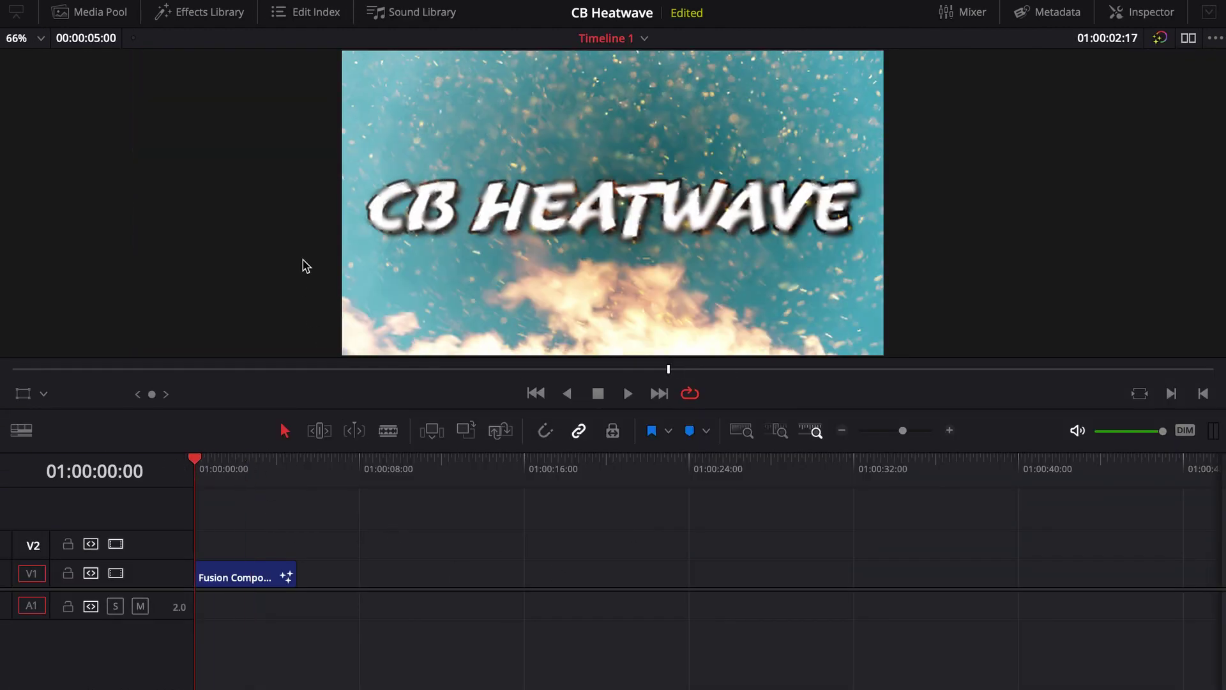
pyautogui.press('space')
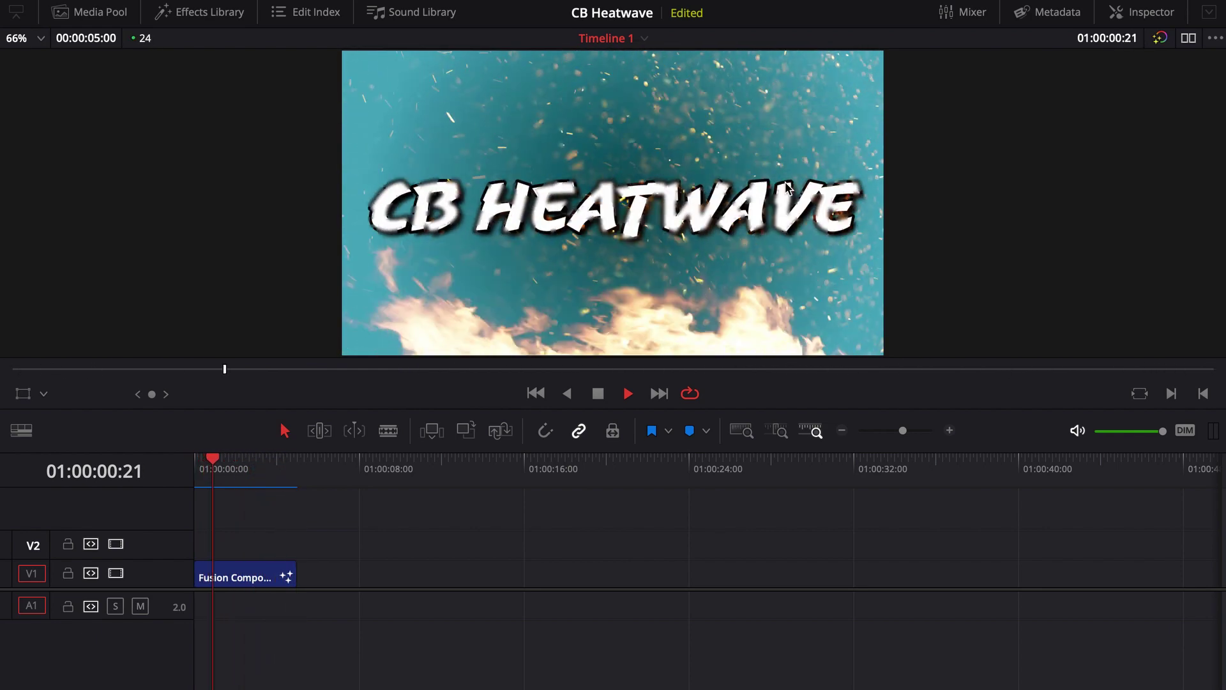
pyautogui.press('space')
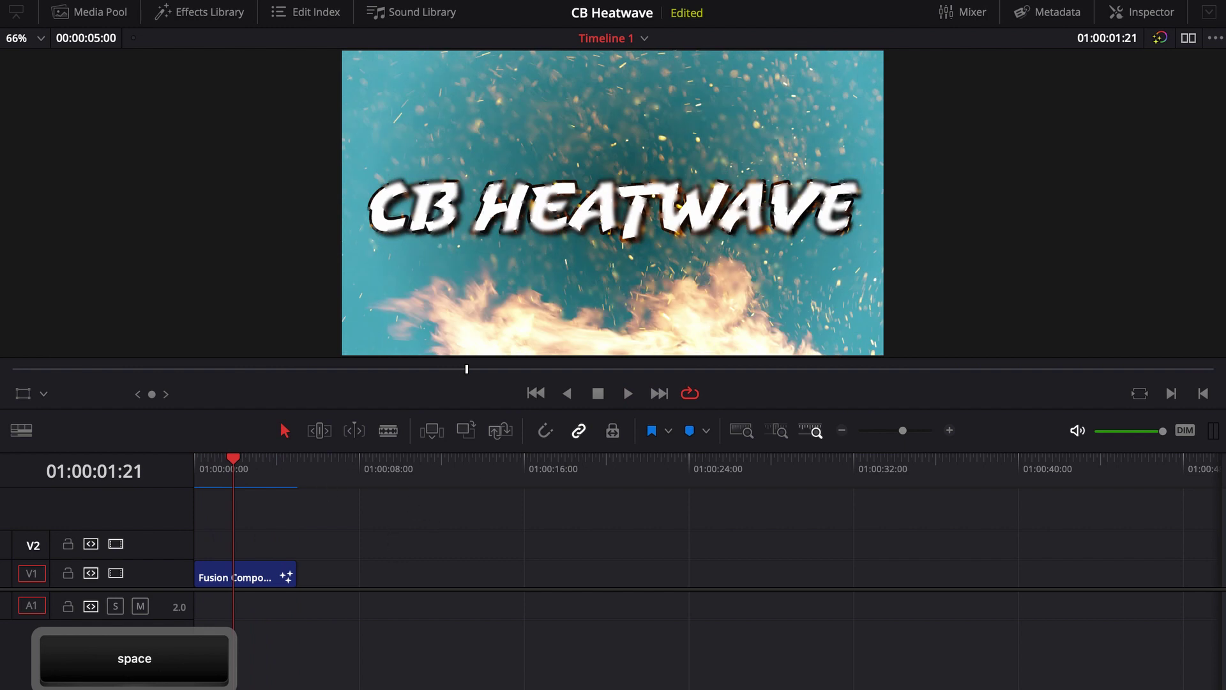
# Reset CBHeatWave's Scale from 16.69 back to its default 3.78 on the Fusion page.
pyautogui.hotkey('shift', '5')
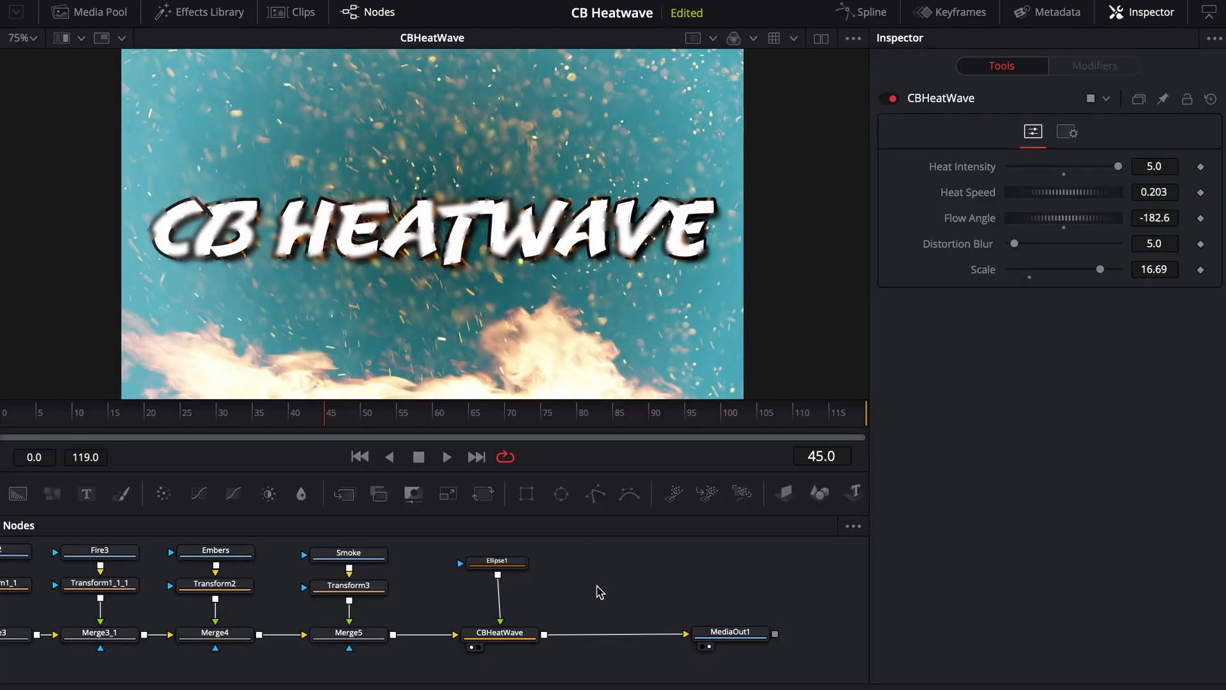
pyautogui.moveTo(599, 588)
pyautogui.mouseDown()
pyautogui.moveTo(586, 613)
pyautogui.moveTo(569, 596)
pyautogui.moveTo(596, 597)
pyautogui.mouseUp()
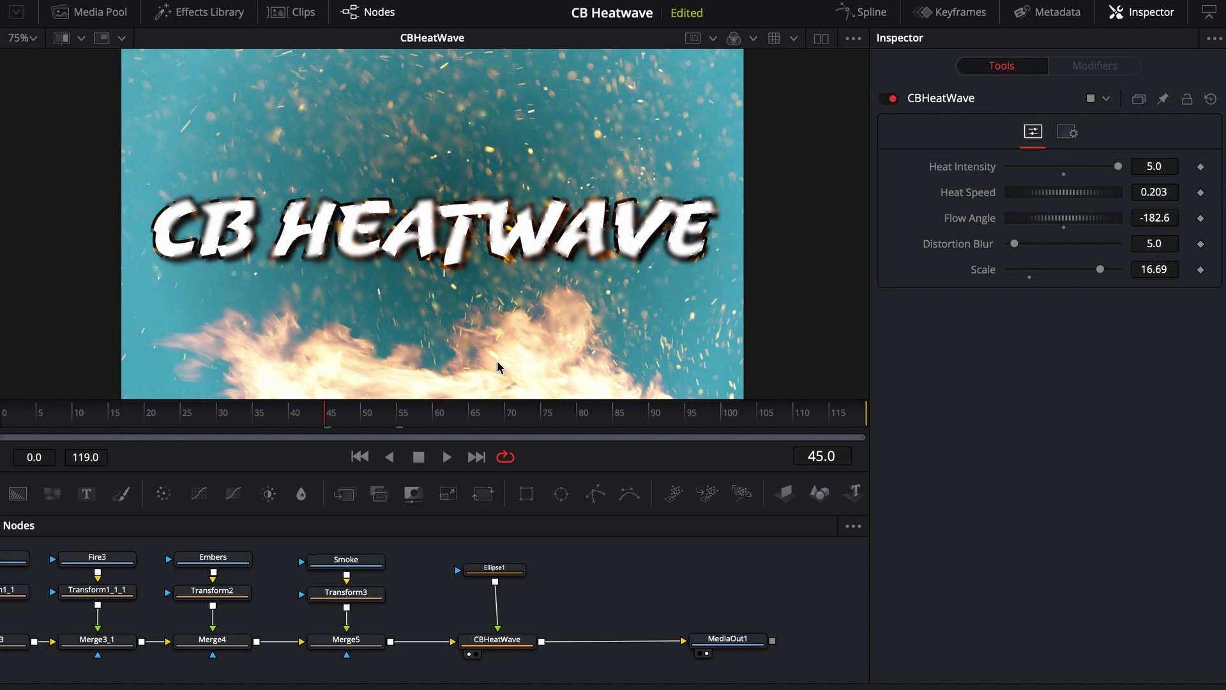
pyautogui.click(506, 644)
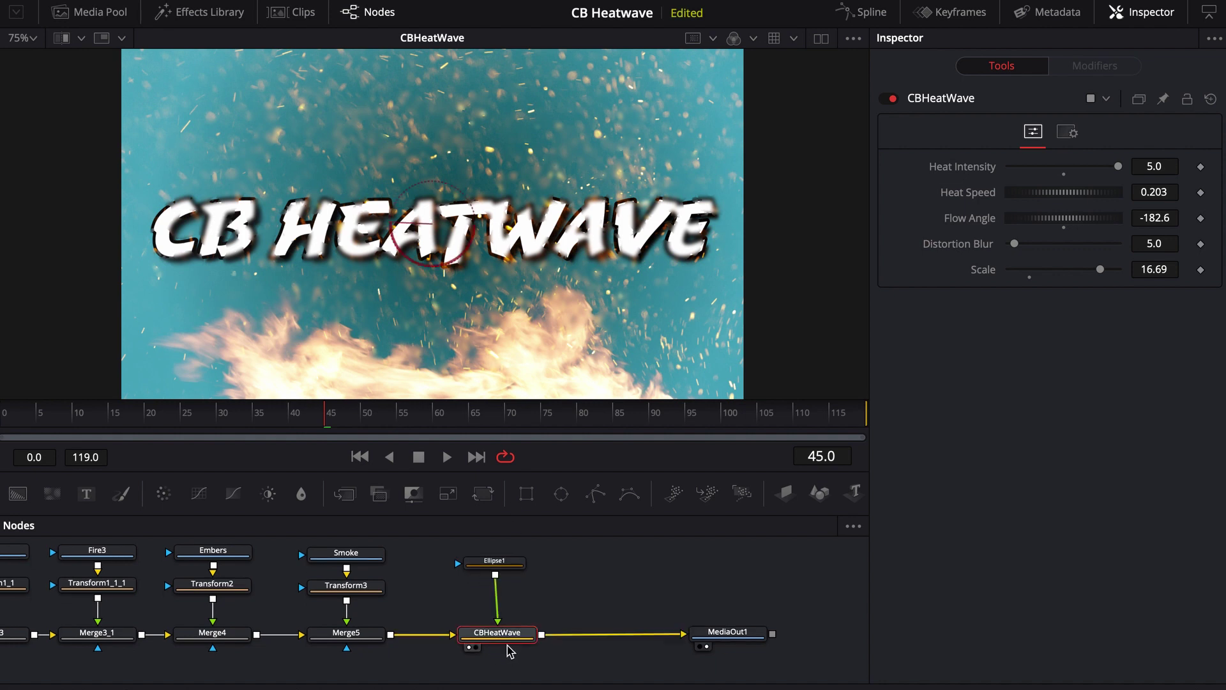
pyautogui.click(1031, 279)
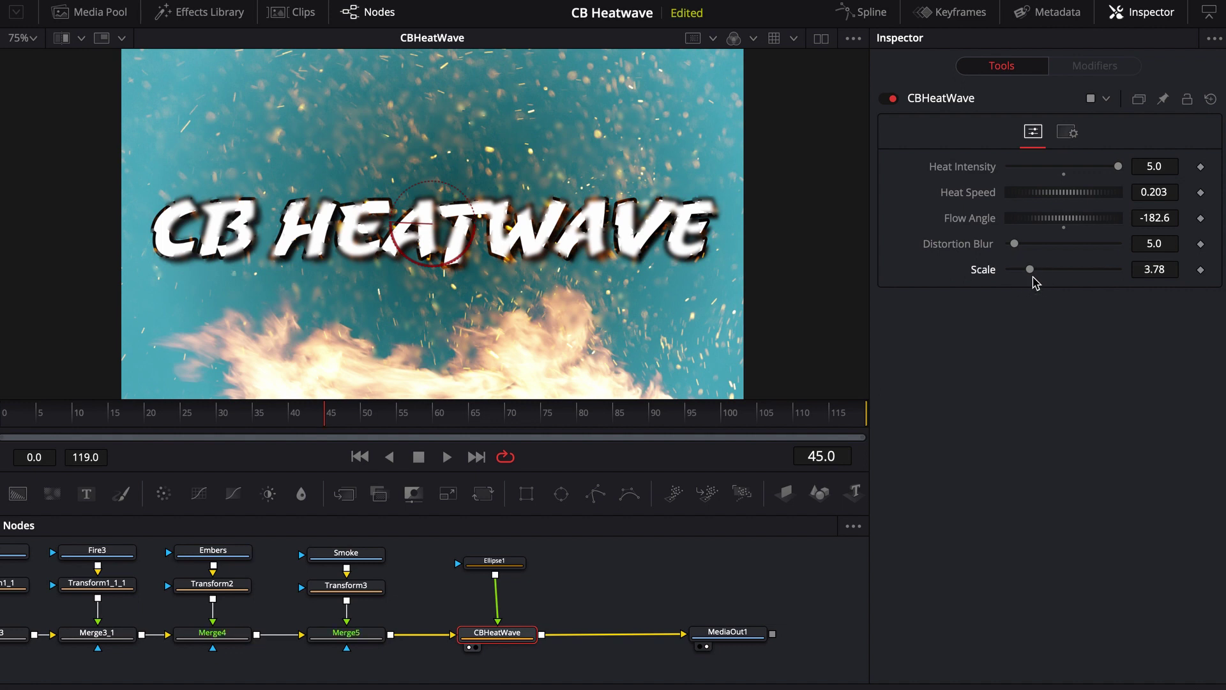